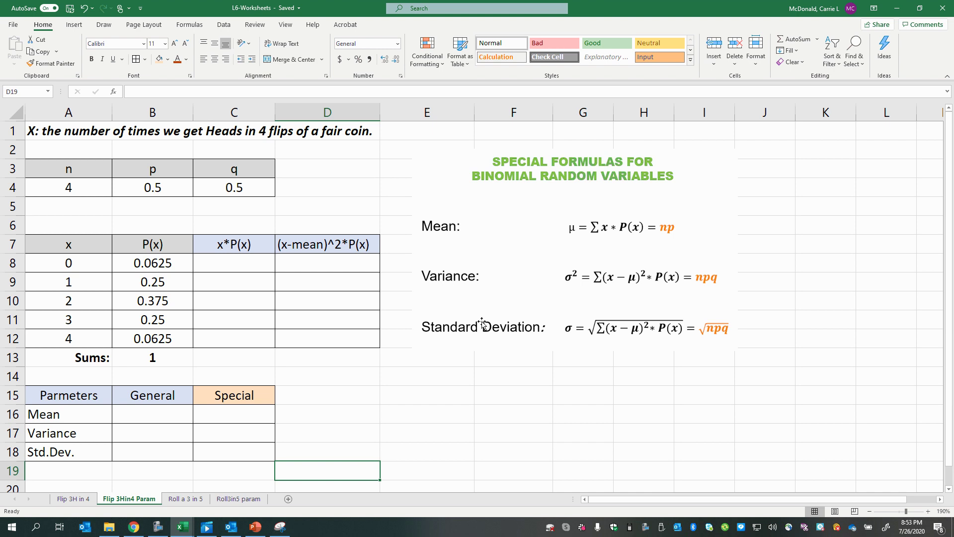
Step: Enter =A8*B8 in C8 as the first x*P(x) product
{"action": "left_click", "coordinate": [243, 267]}
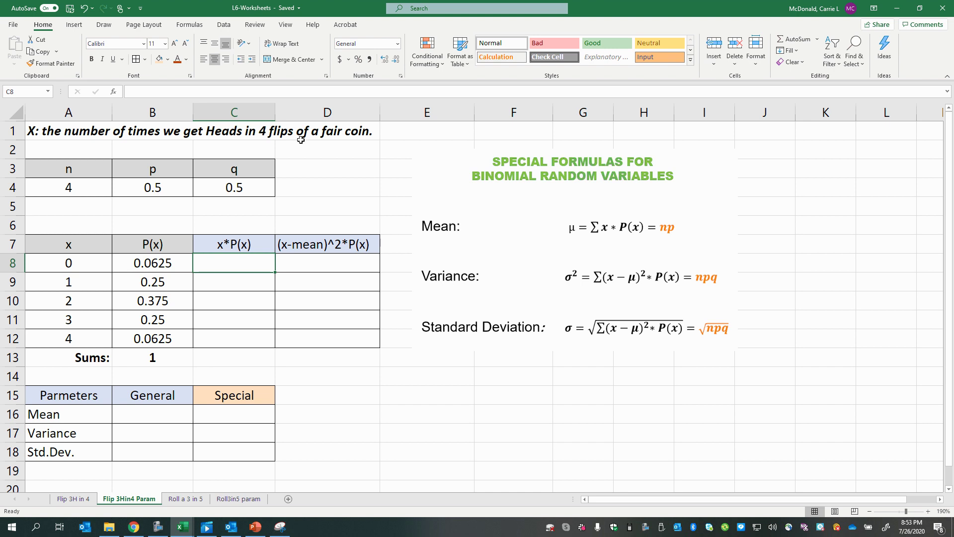
{"action": "left_click", "coordinate": [55, 264]}
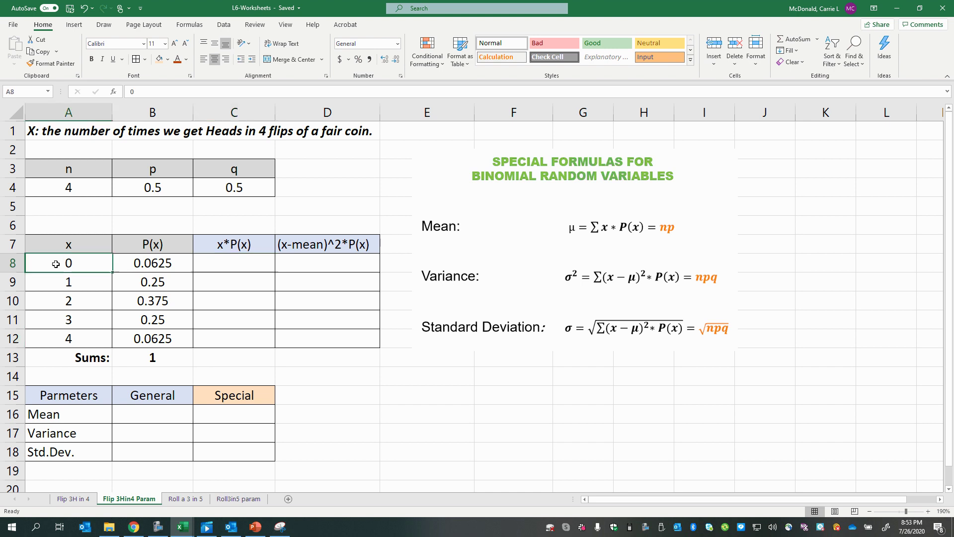
{"action": "left_click_drag", "start_coordinate": [55, 263], "coordinate": [70, 339]}
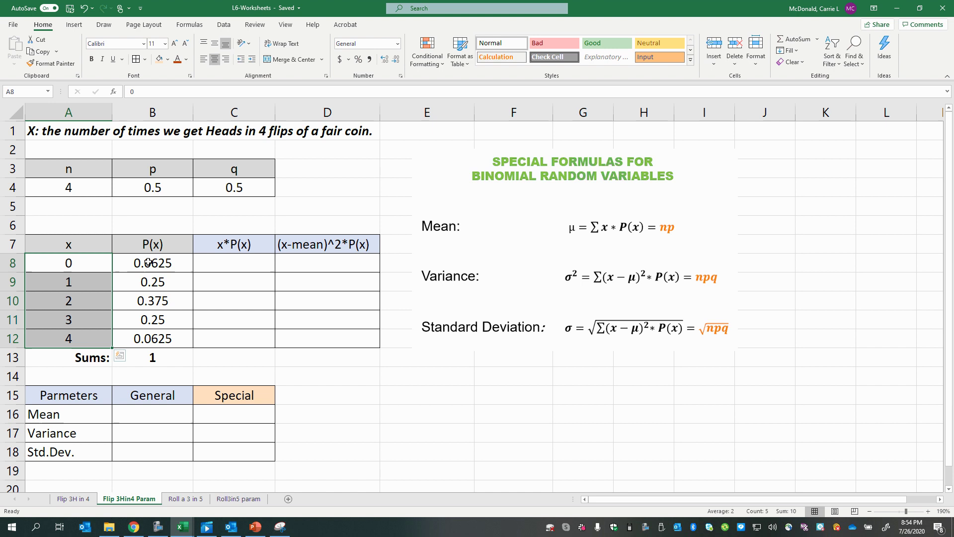
{"action": "left_click_drag", "start_coordinate": [149, 262], "coordinate": [152, 338]}
{"action": "left_click_drag", "start_coordinate": [229, 263], "coordinate": [229, 282]}
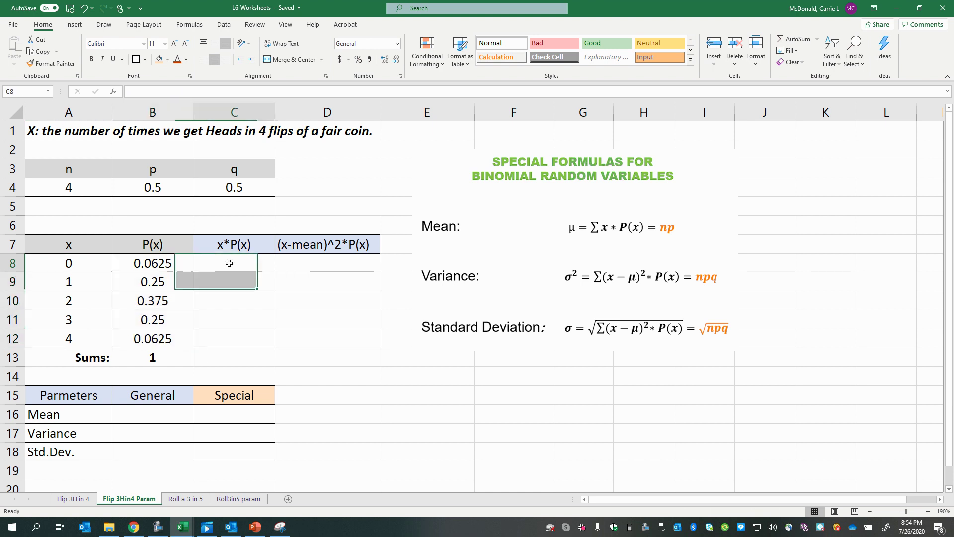
{"action": "left_click", "coordinate": [229, 263]}
{"action": "type", "text": "="}
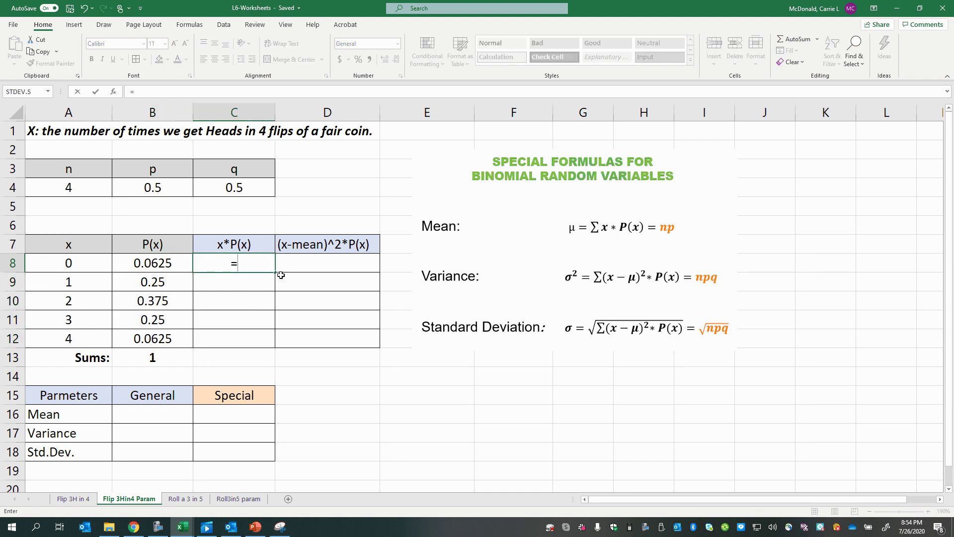
{"action": "left_click", "coordinate": [62, 266]}
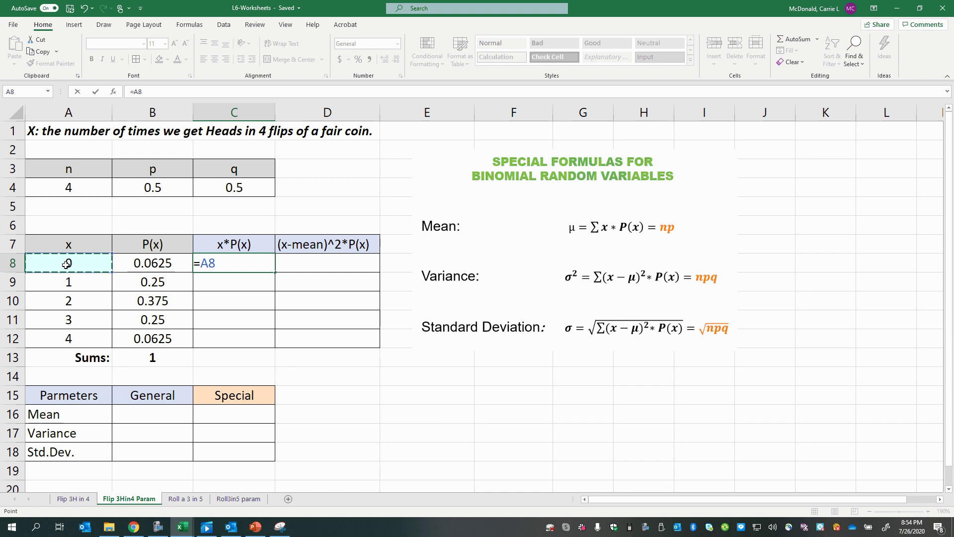
{"action": "type", "text": "*"}
{"action": "left_click", "coordinate": [134, 262]}
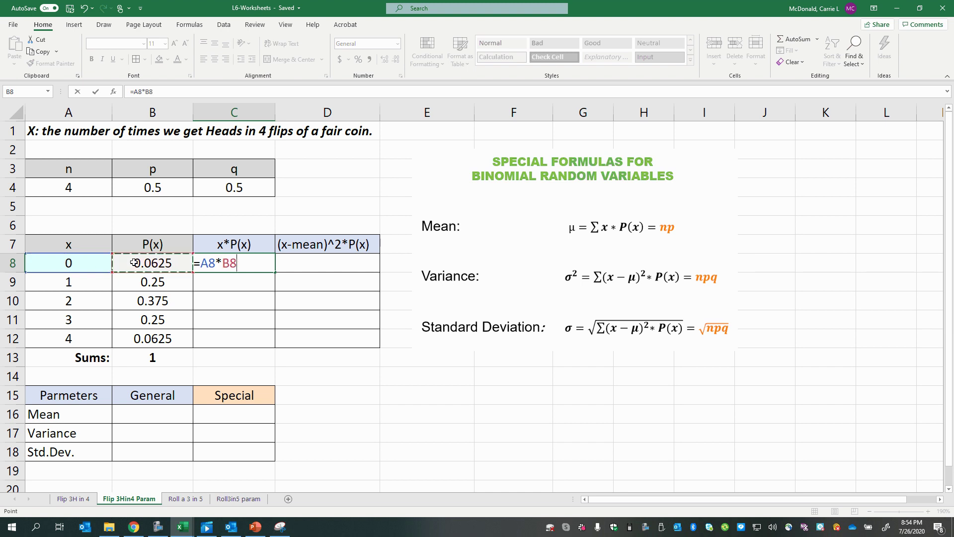
{"action": "key", "text": "Return"}
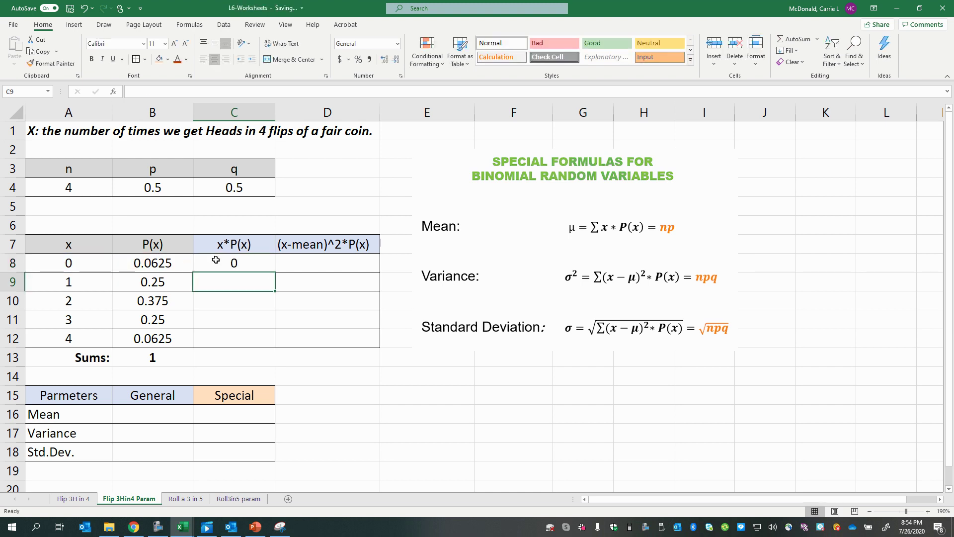
Step: Fill the product formula down to C12 and begin =SUM(C8:C12) in C13
{"action": "left_click", "coordinate": [215, 259]}
{"action": "left_click_drag", "start_coordinate": [275, 272], "coordinate": [270, 347]}
{"action": "left_click", "coordinate": [156, 414]}
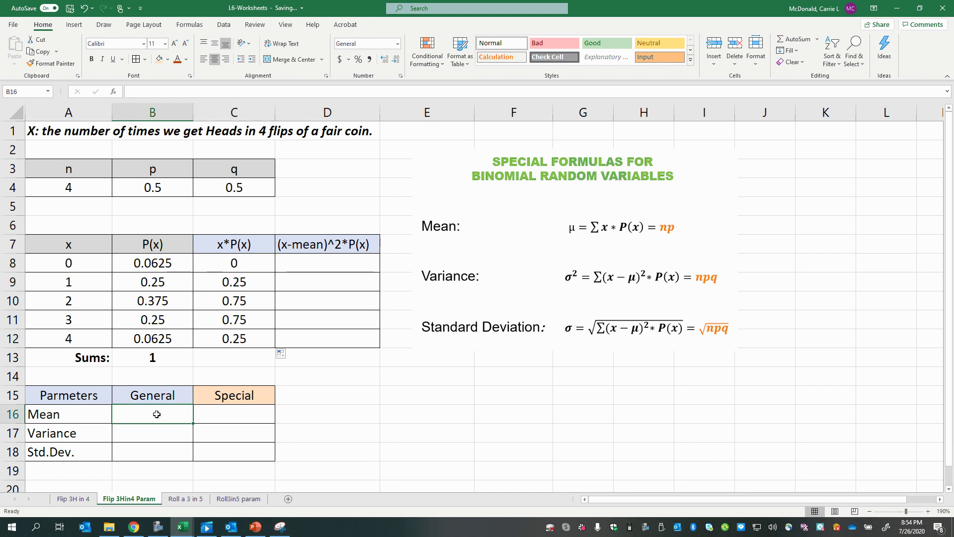
{"action": "left_click", "coordinate": [213, 359]}
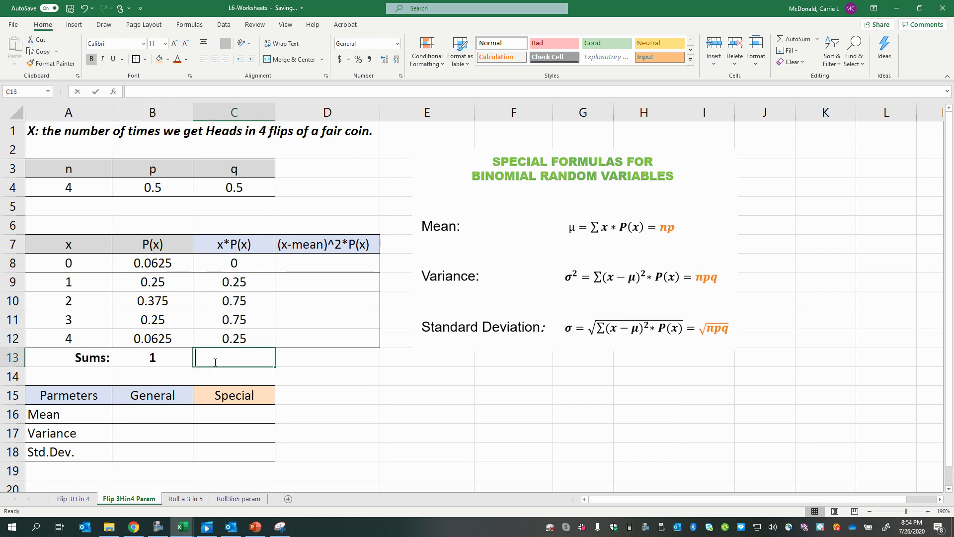
{"action": "type", "text": "=sum("}
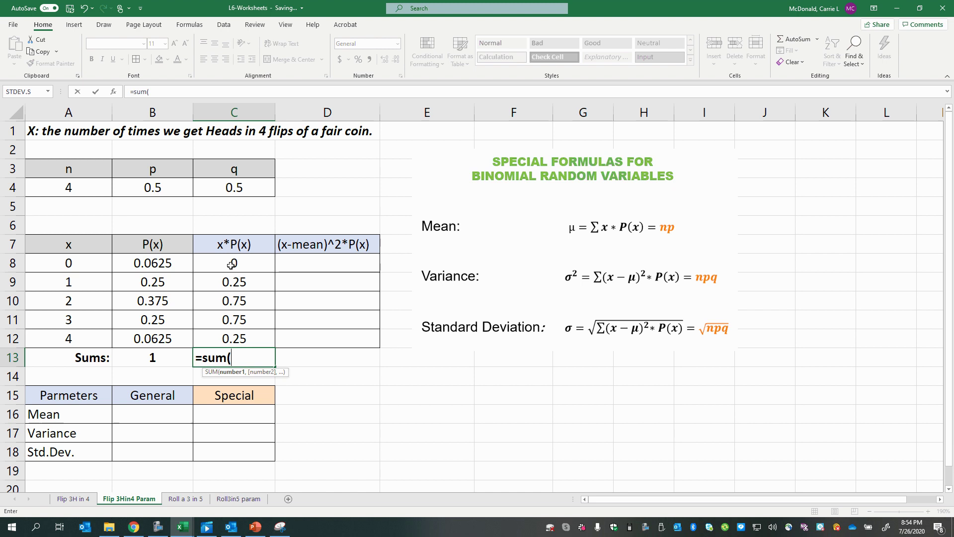
{"action": "left_click_drag", "start_coordinate": [229, 265], "coordinate": [247, 335]}
Step: Finish the x*P(x) total in C13 and set the General mean B16 to =C13
{"action": "type", "text": ")"}
{"action": "key", "text": "Return"}
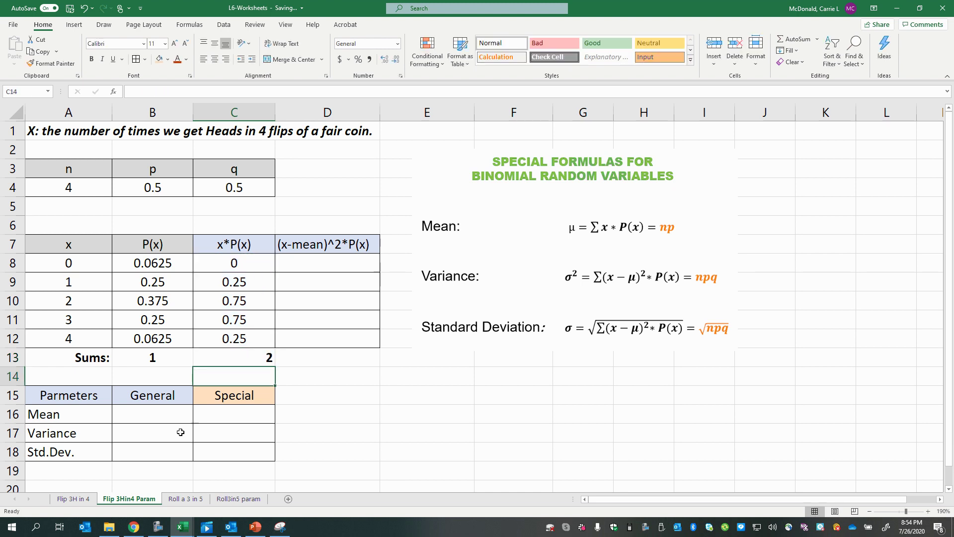
{"action": "left_click", "coordinate": [160, 412]}
{"action": "type", "text": "="}
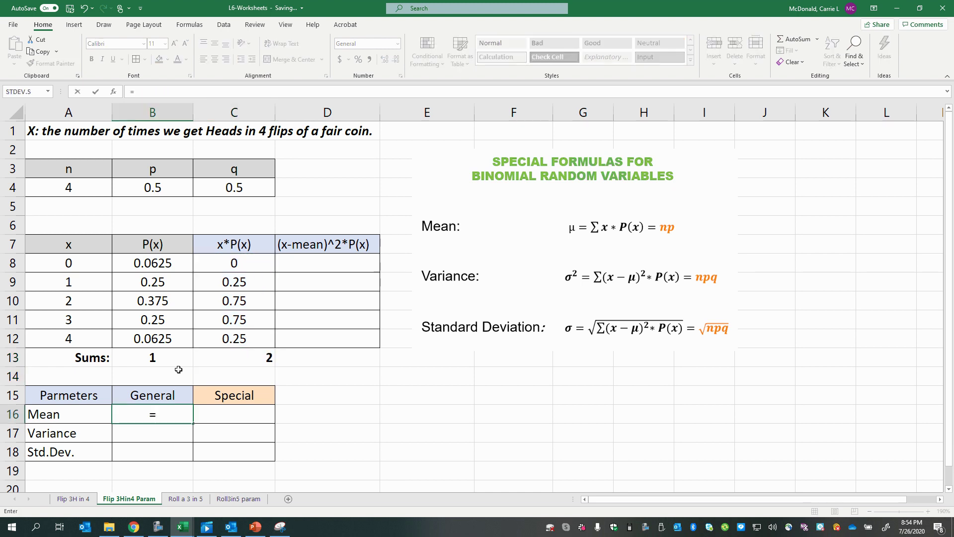
{"action": "left_click", "coordinate": [227, 356]}
{"action": "key", "text": "Return"}
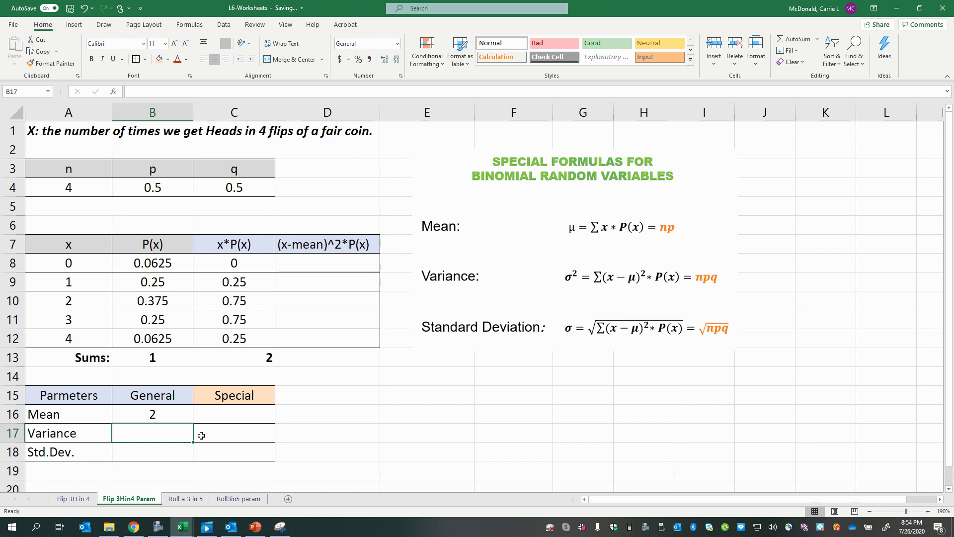
Step: Format the General results B16:B18 as Number with 1 decimal place
{"action": "right_click", "coordinate": [156, 416]}
{"action": "left_click", "coordinate": [132, 415]}
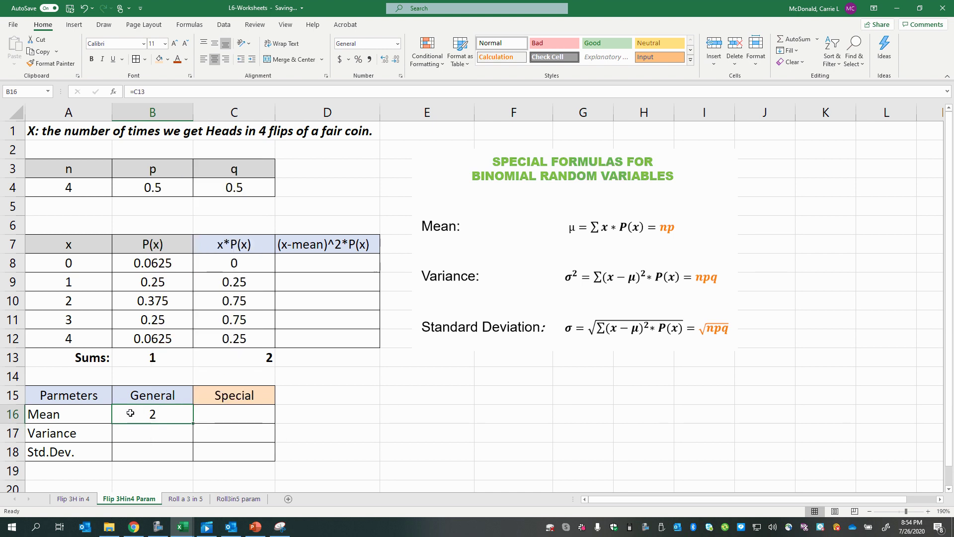
{"action": "left_click_drag", "start_coordinate": [132, 416], "coordinate": [142, 451]}
{"action": "right_click", "coordinate": [143, 451]}
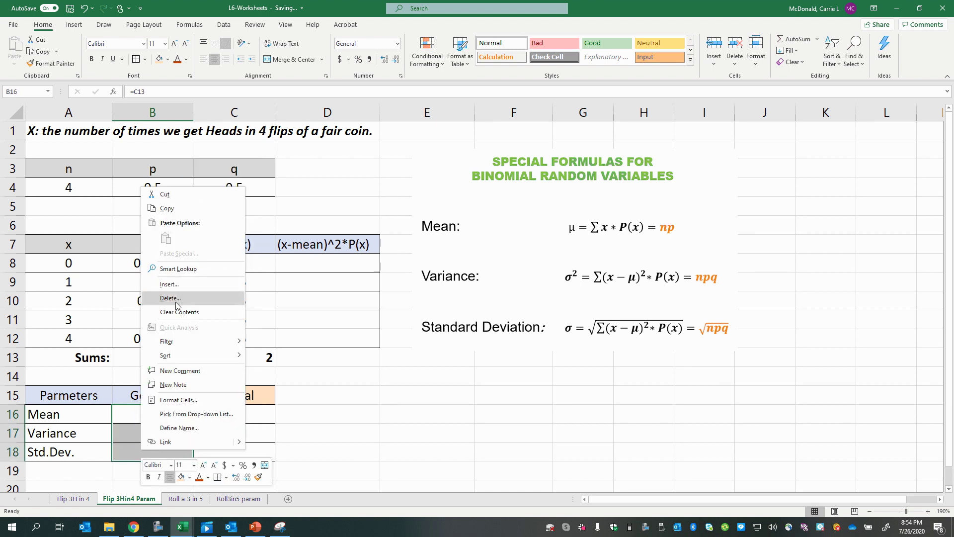
{"action": "left_click", "coordinate": [174, 399]}
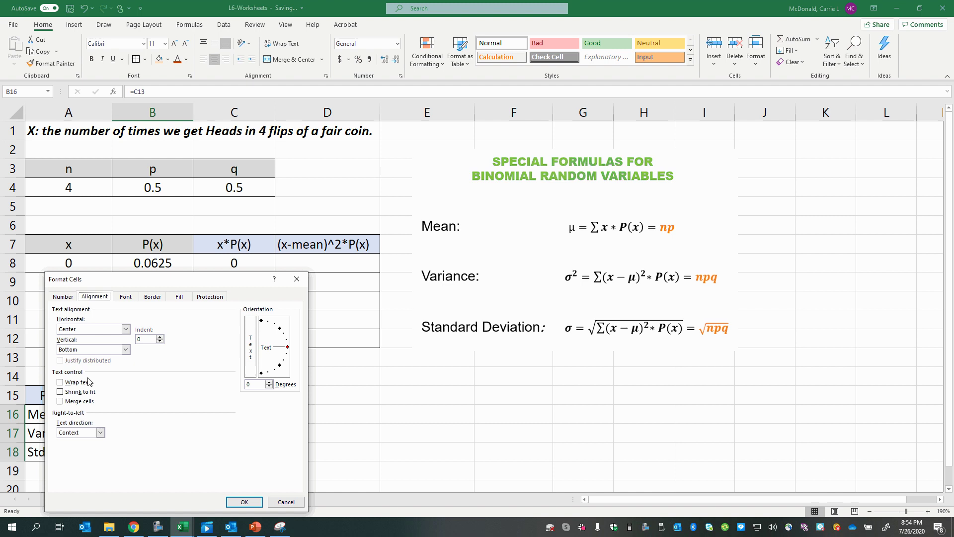
{"action": "left_click", "coordinate": [63, 296]}
{"action": "left_click", "coordinate": [63, 325]}
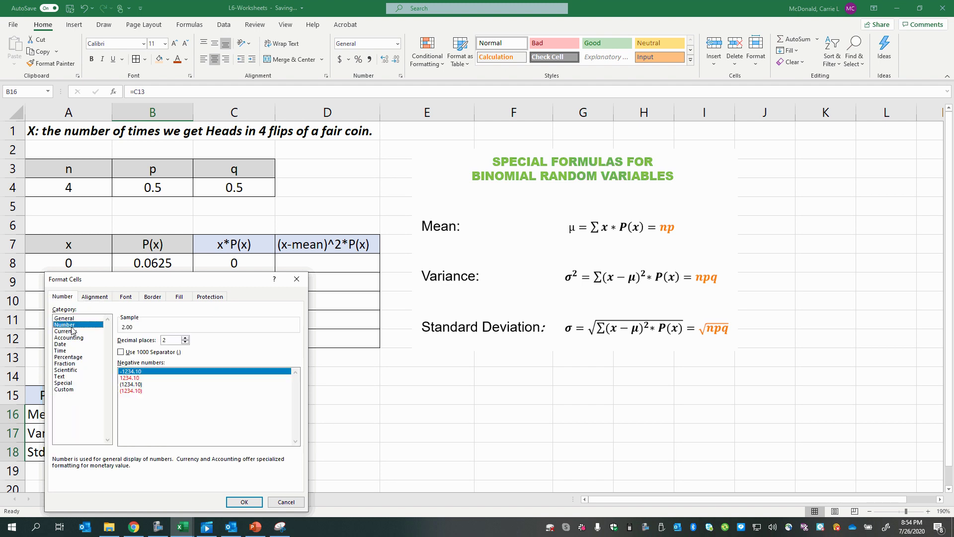
{"action": "left_click", "coordinate": [185, 342]}
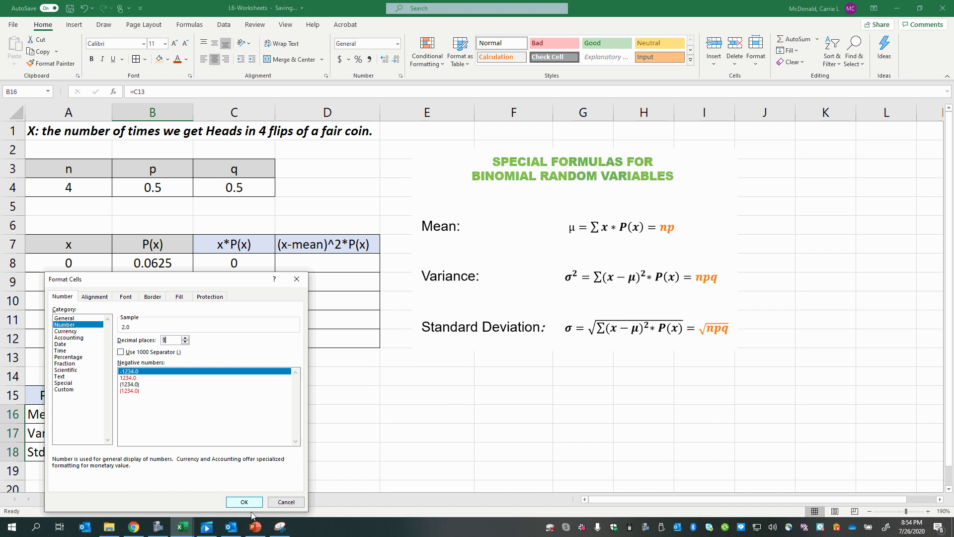
{"action": "left_click", "coordinate": [239, 501]}
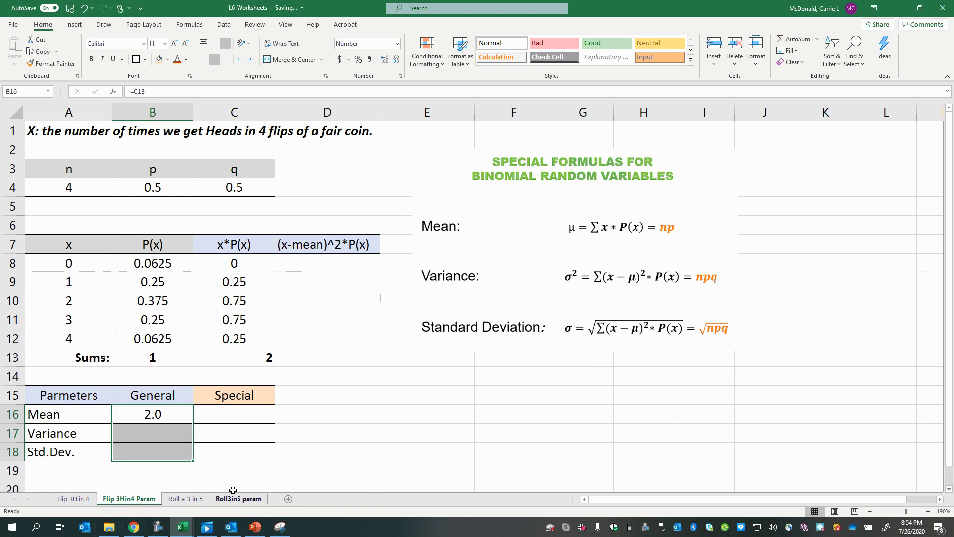
Step: Centre-align the Sums row values in B13:C13
{"action": "left_click", "coordinate": [213, 415]}
{"action": "left_click", "coordinate": [306, 266]}
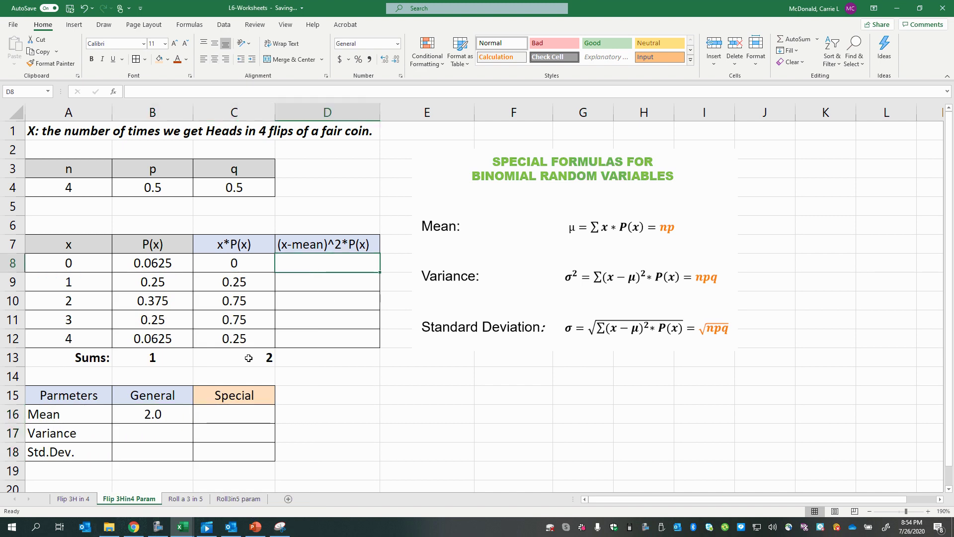
{"action": "left_click", "coordinate": [175, 358]}
{"action": "left_click_drag", "start_coordinate": [175, 357], "coordinate": [348, 359]}
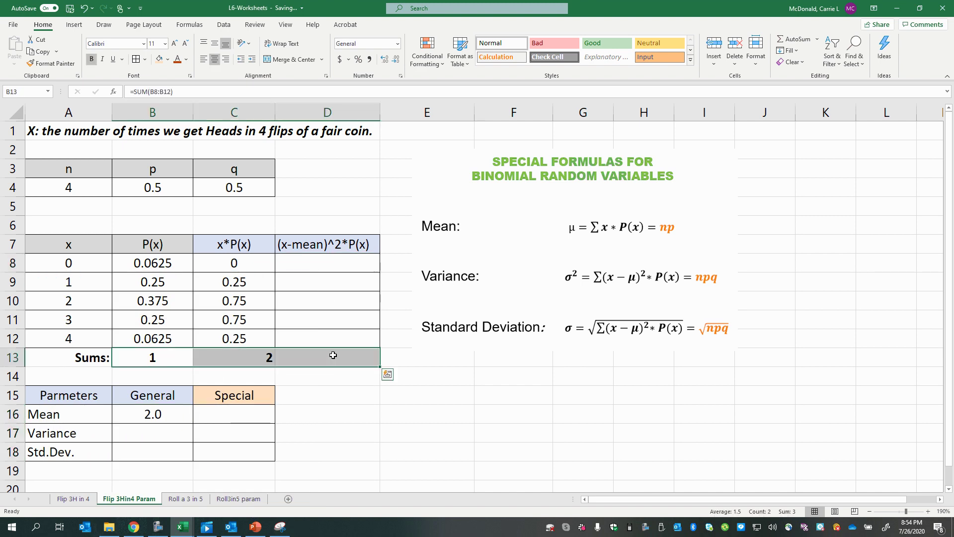
{"action": "left_click", "coordinate": [214, 59]}
{"action": "left_click", "coordinate": [305, 261]}
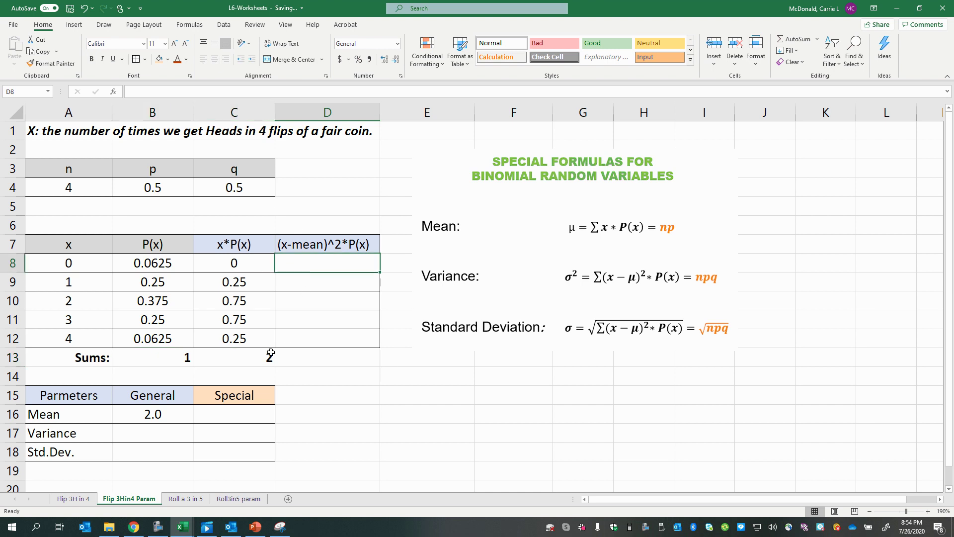
{"action": "left_click_drag", "start_coordinate": [186, 357], "coordinate": [226, 358]}
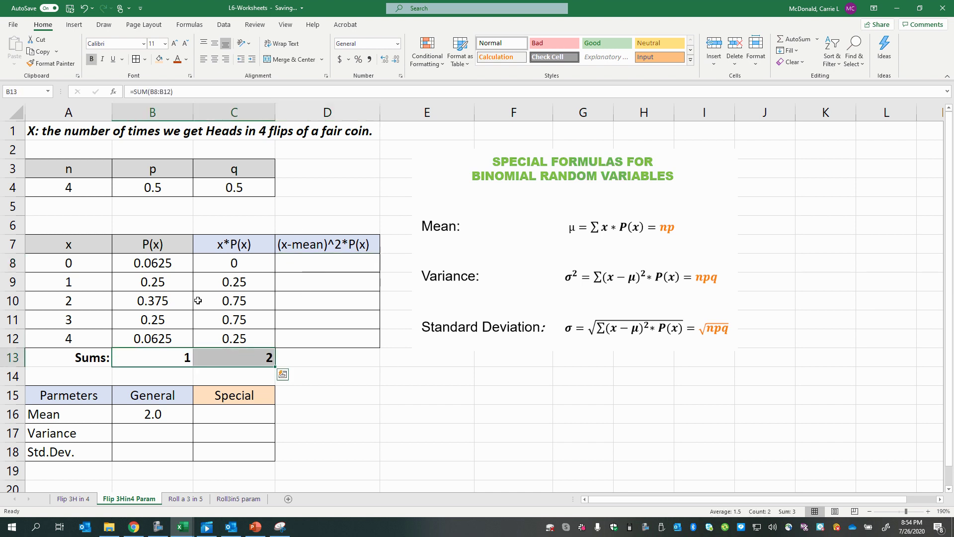
{"action": "left_click", "coordinate": [215, 59]}
{"action": "left_click", "coordinate": [309, 266]}
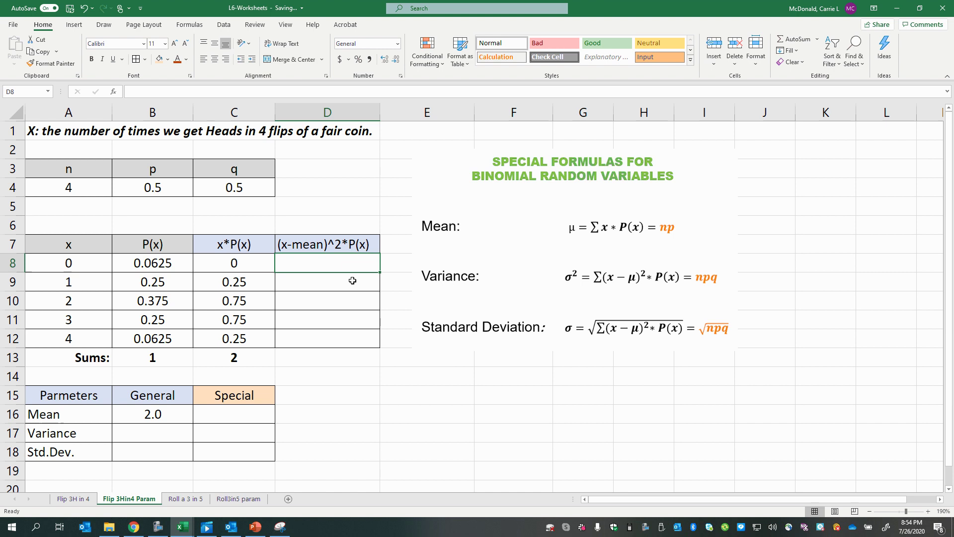
Step: Enter =(A8-$B$16)^2*B8 in D8 for the first squared-deviation term
{"action": "type", "text": "=("}
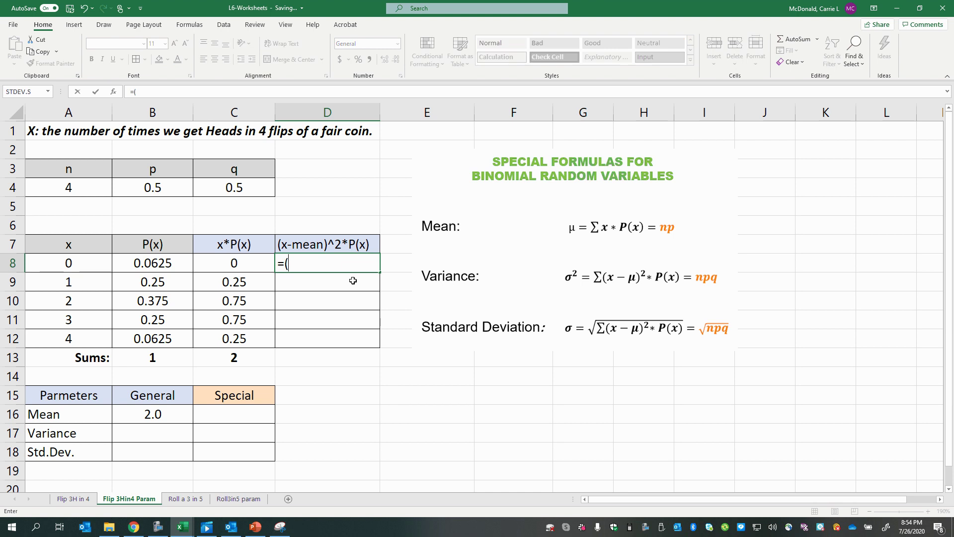
{"action": "left_click", "coordinate": [95, 265]}
{"action": "type", "text": "-"}
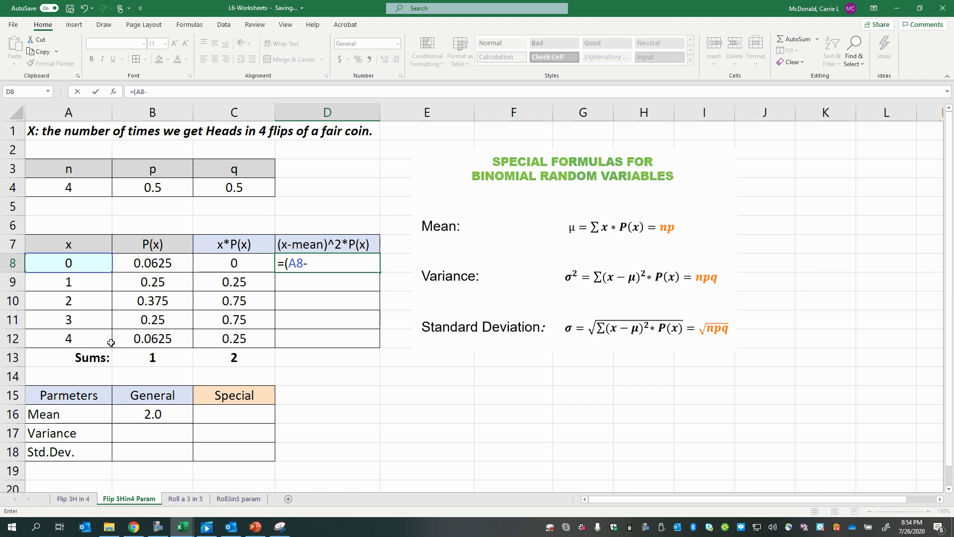
{"action": "left_click", "coordinate": [137, 418]}
{"action": "key", "text": "F4"}
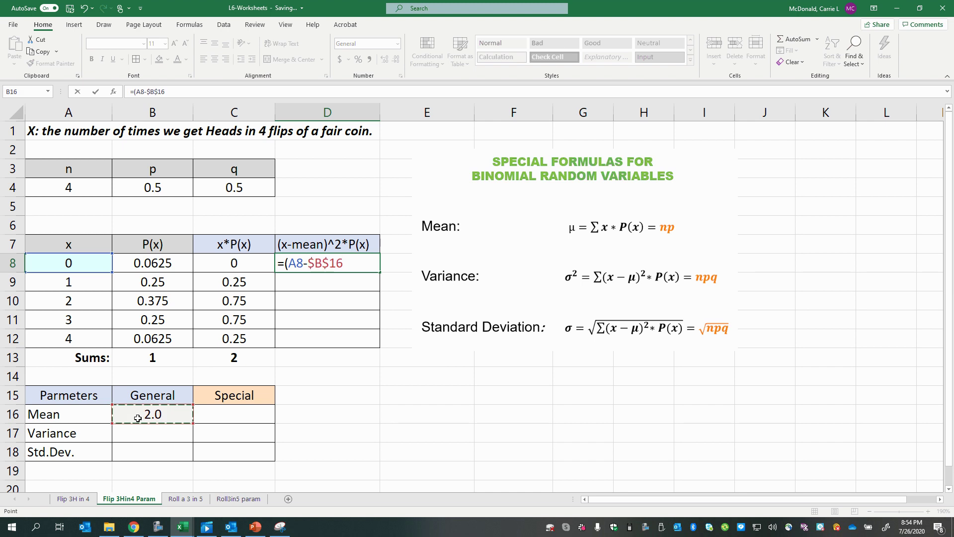
{"action": "type", "text": ")^2"}
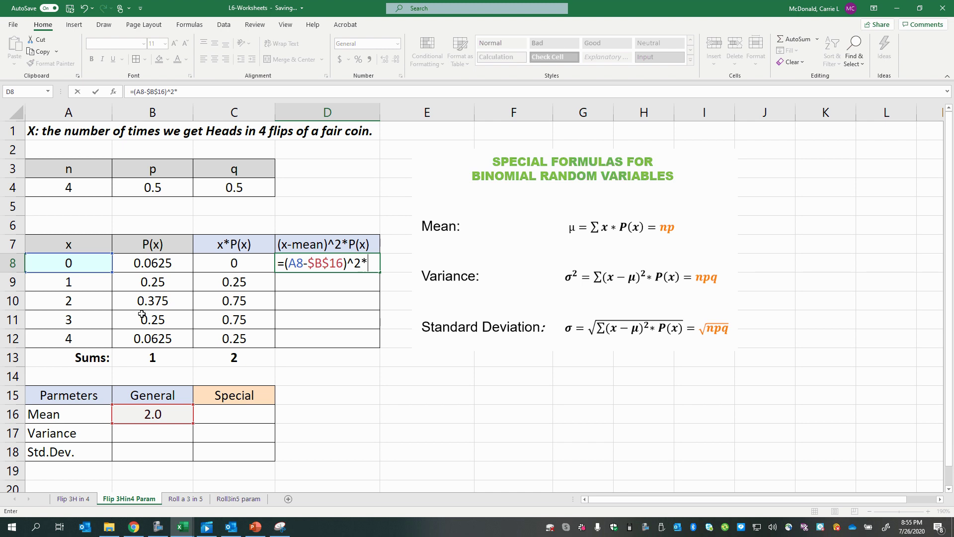
{"action": "type", "text": "*"}
{"action": "left_click", "coordinate": [152, 263]}
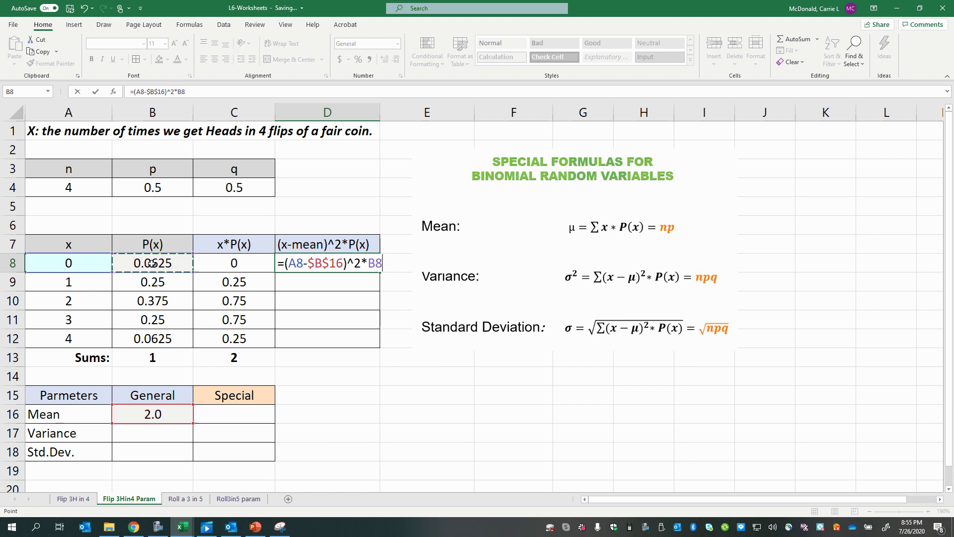
{"action": "key", "text": "Return"}
Step: Fill the squared-deviation formula down to D12 and copy the C13 sum across to D13
{"action": "left_click", "coordinate": [337, 261]}
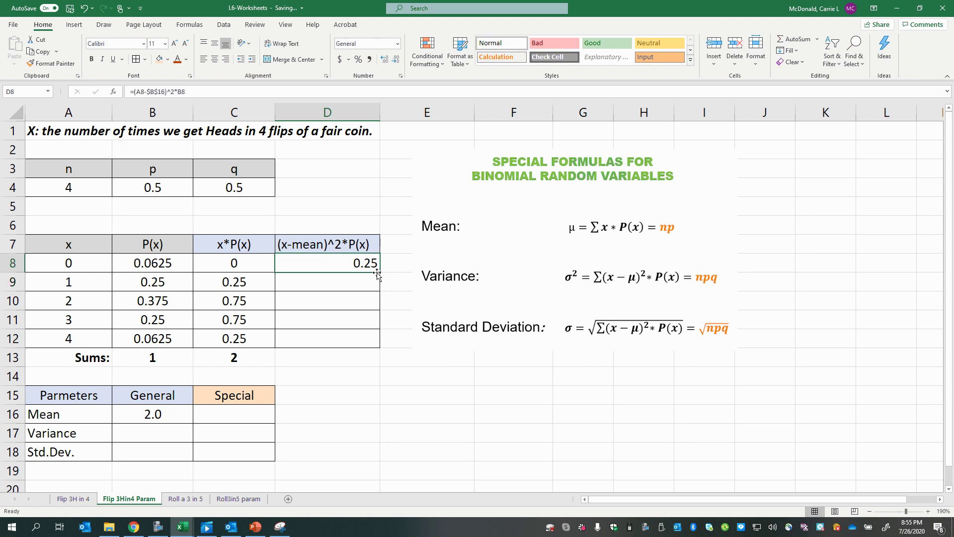
{"action": "left_click_drag", "start_coordinate": [378, 273], "coordinate": [367, 348]}
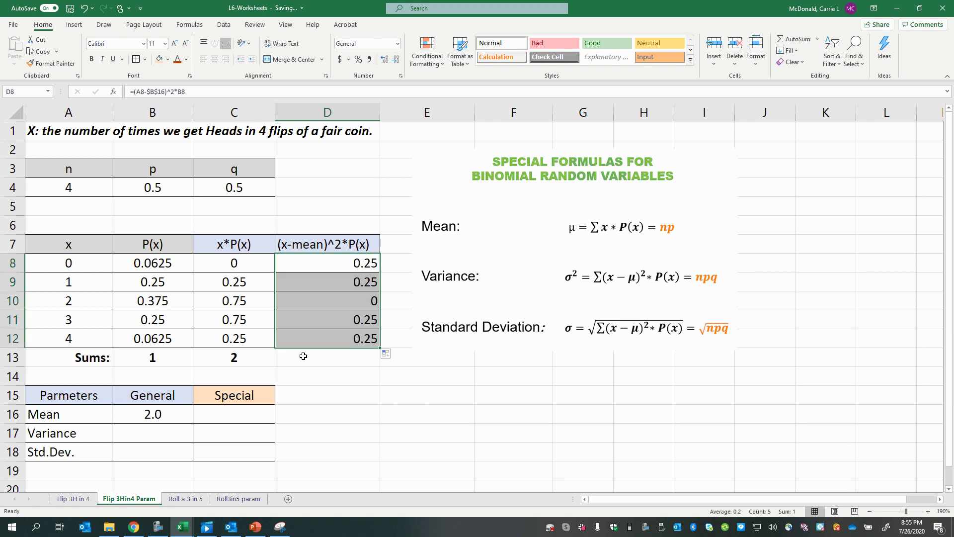
{"action": "left_click", "coordinate": [262, 362]}
{"action": "left_click", "coordinate": [277, 373]}
{"action": "left_click", "coordinate": [272, 364]}
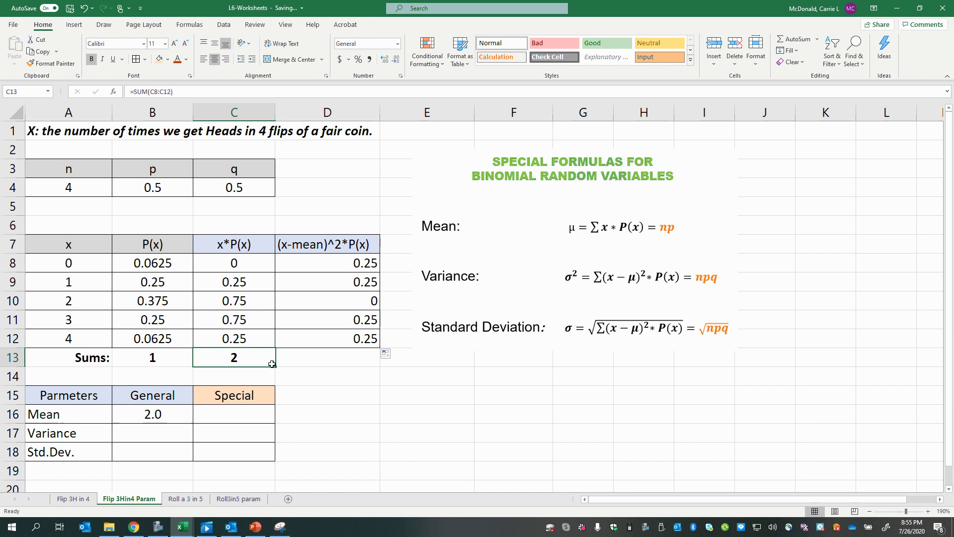
{"action": "left_click_drag", "start_coordinate": [276, 366], "coordinate": [333, 368]}
Step: Set the General variance B17 to =D13, showing 1.0
{"action": "left_click", "coordinate": [120, 431]}
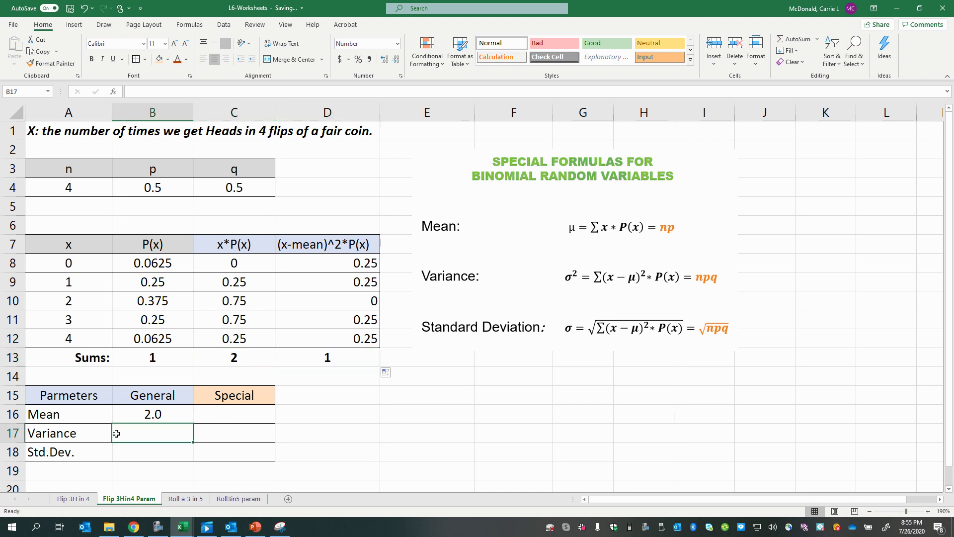
{"action": "type", "text": "="}
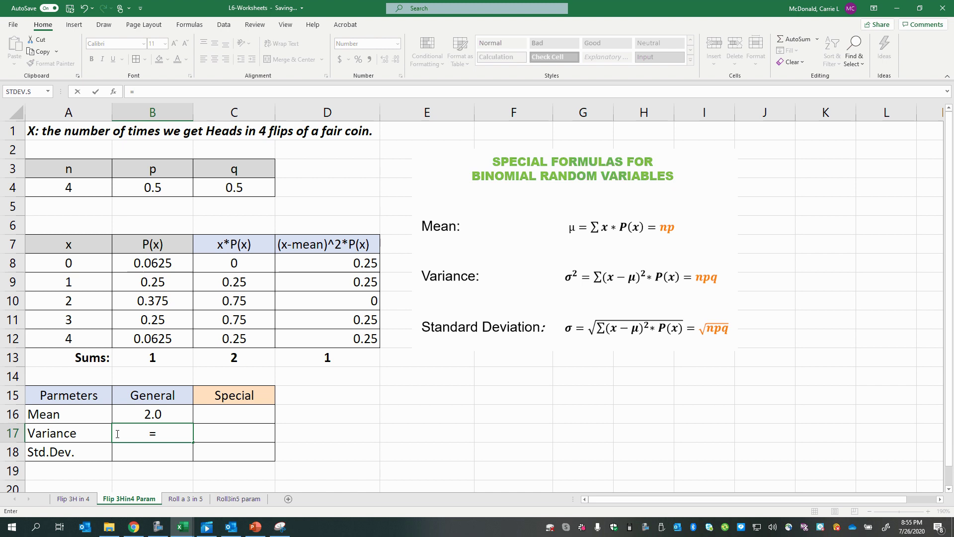
{"action": "left_click", "coordinate": [314, 355]}
{"action": "key", "text": "Return"}
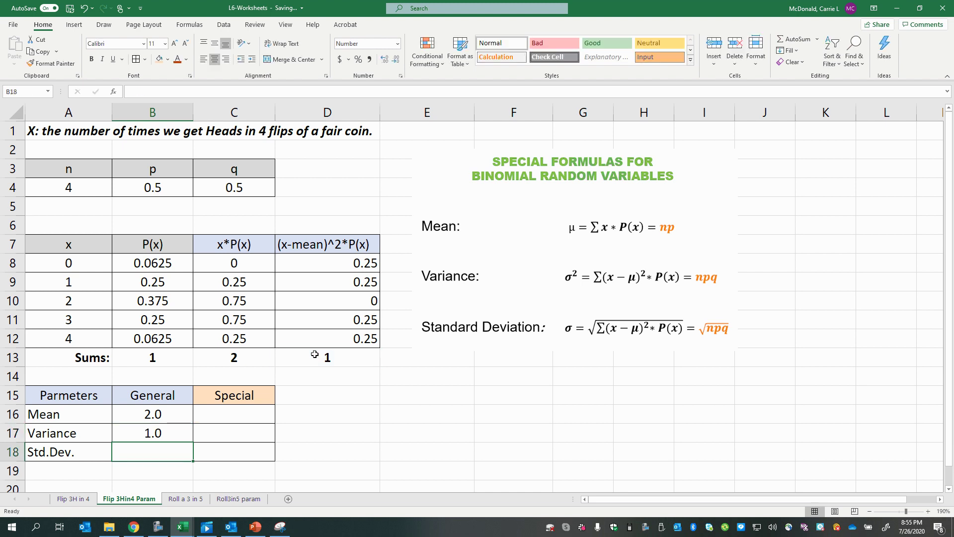
Step: Enter =SQRT(D13) in B18 so the General standard deviation shows 1.0
{"action": "type", "text": "="}
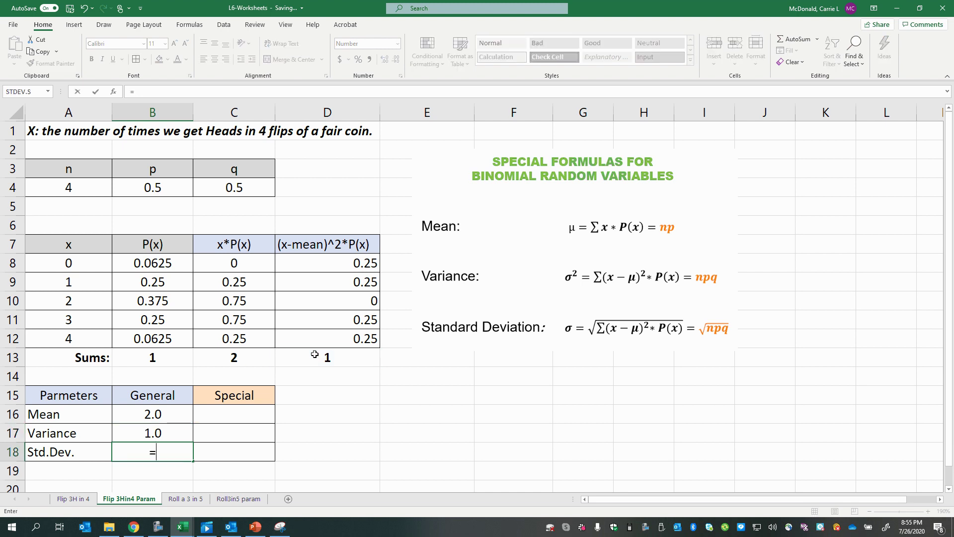
{"action": "type", "text": "sqrt"}
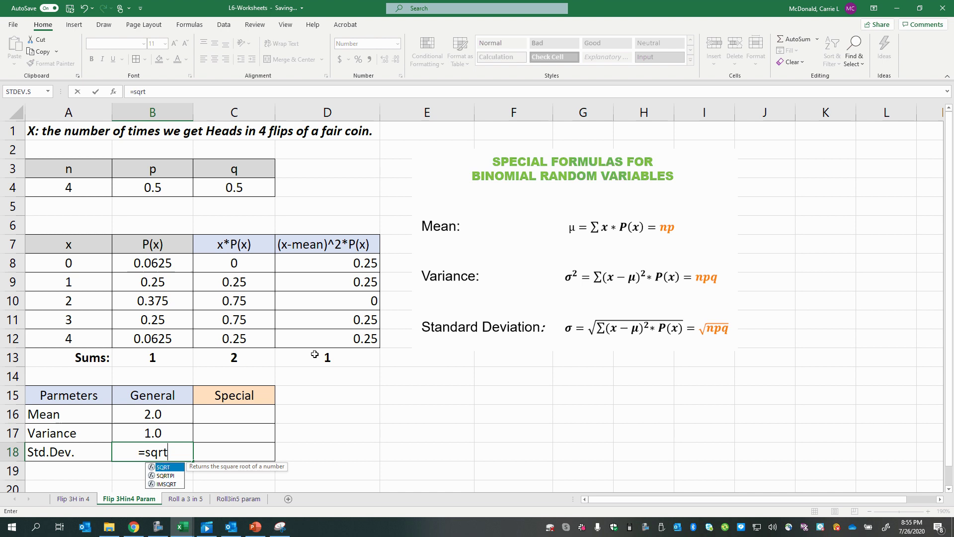
{"action": "type", "text": "("}
{"action": "left_click", "coordinate": [332, 356]}
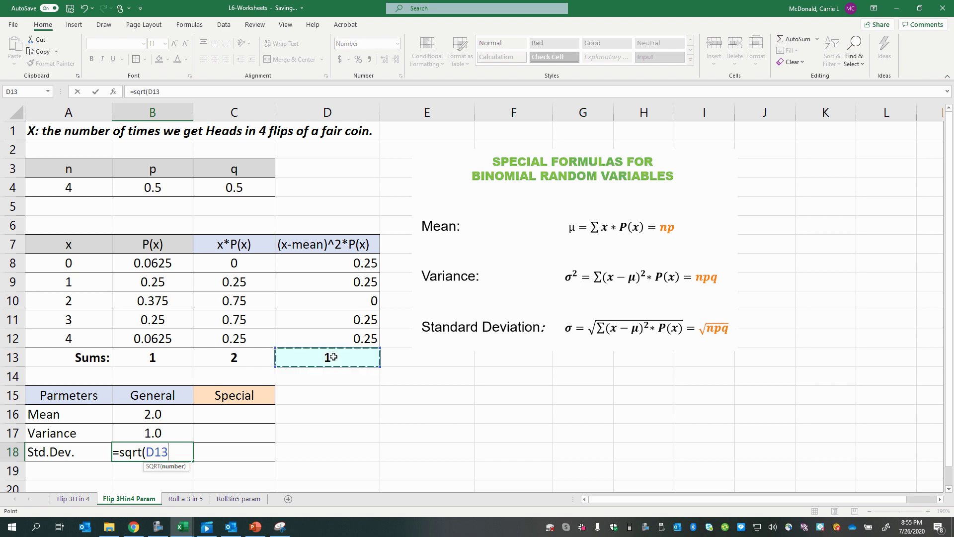
{"action": "key", "text": "Return"}
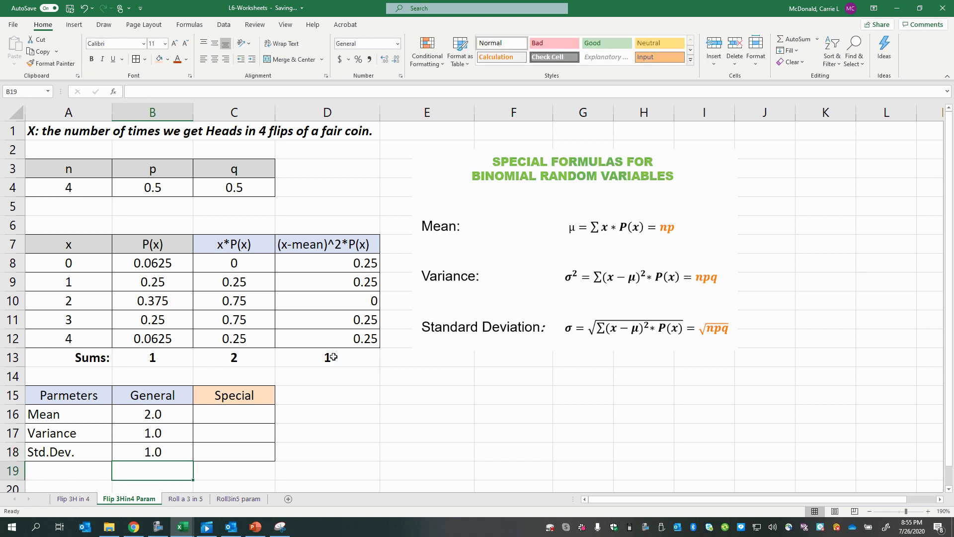
{"action": "left_click", "coordinate": [245, 413]}
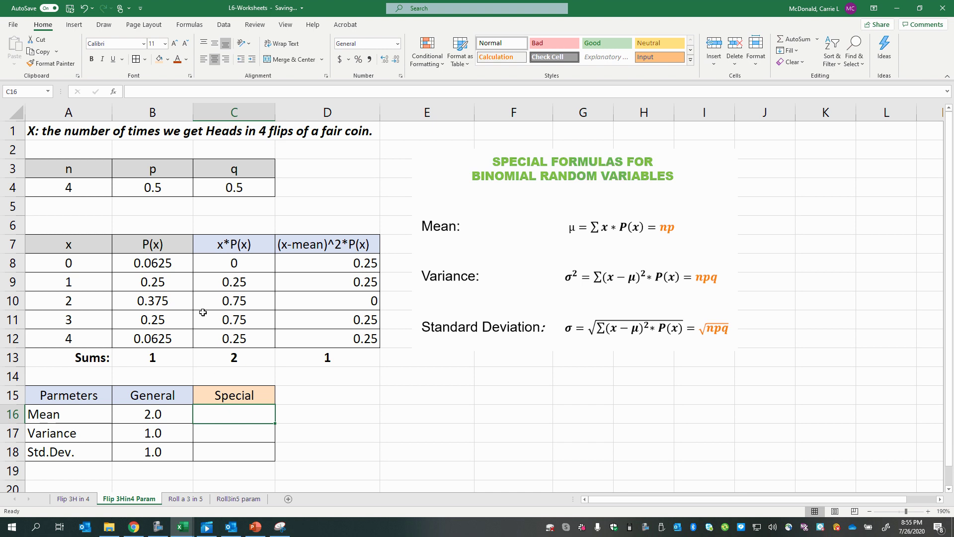
Step: Enter =A4*B4 in C16 so the Special mean shows 2.0
{"action": "type", "text": "="}
{"action": "left_click", "coordinate": [100, 186]}
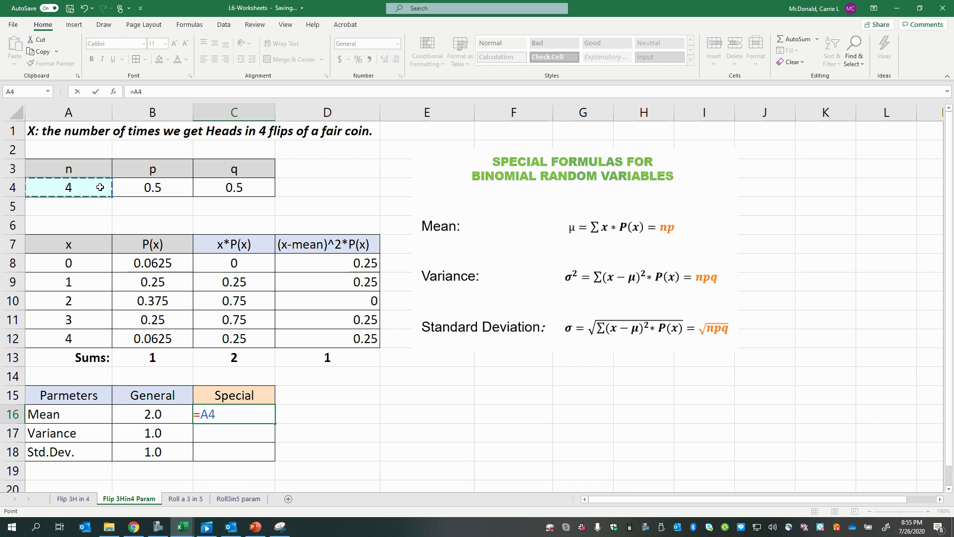
{"action": "type", "text": "*"}
{"action": "left_click", "coordinate": [139, 187]}
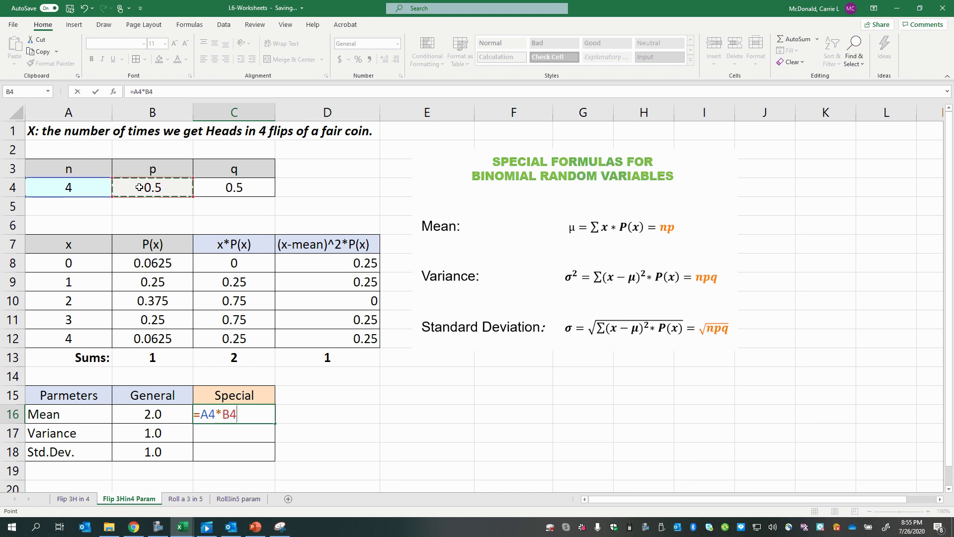
{"action": "key", "text": "Return"}
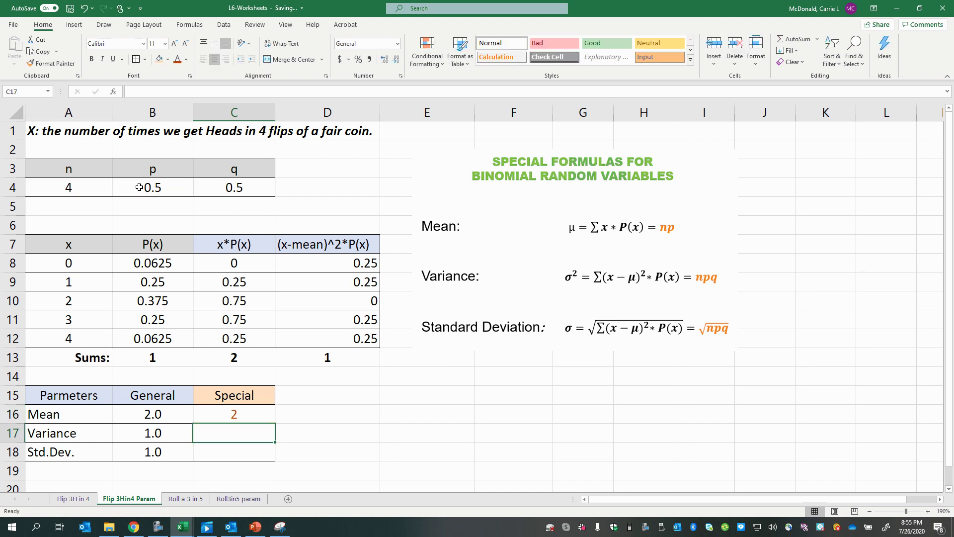
Step: Format the Special results C16:C18 as Number with 1 decimal place
{"action": "left_click", "coordinate": [142, 421]}
{"action": "left_click", "coordinate": [213, 420]}
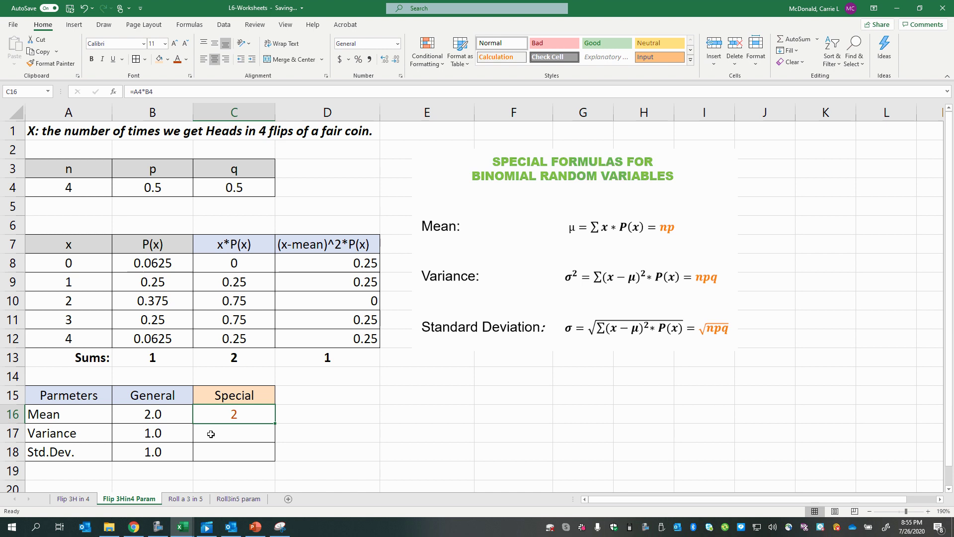
{"action": "left_click_drag", "start_coordinate": [215, 421], "coordinate": [215, 447]}
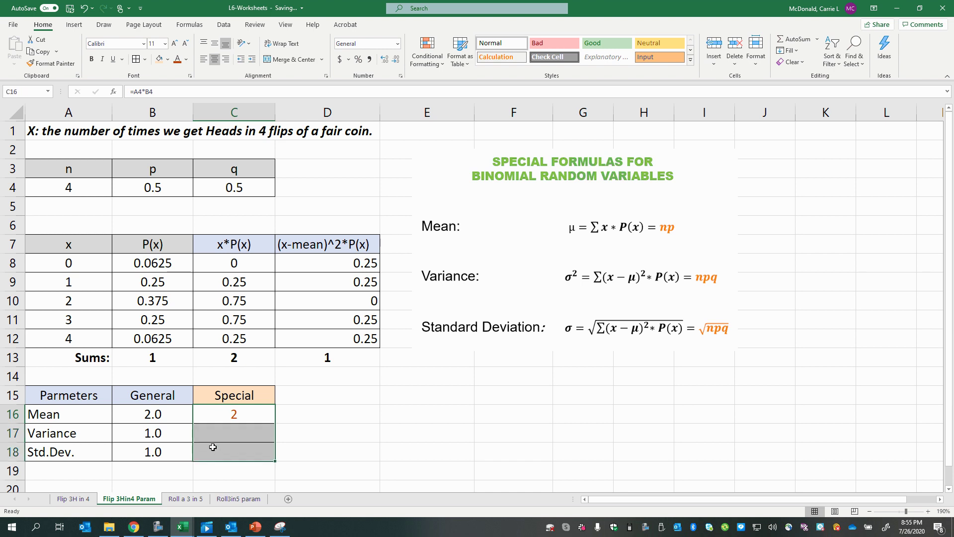
{"action": "right_click", "coordinate": [214, 448]}
{"action": "left_click", "coordinate": [248, 403]}
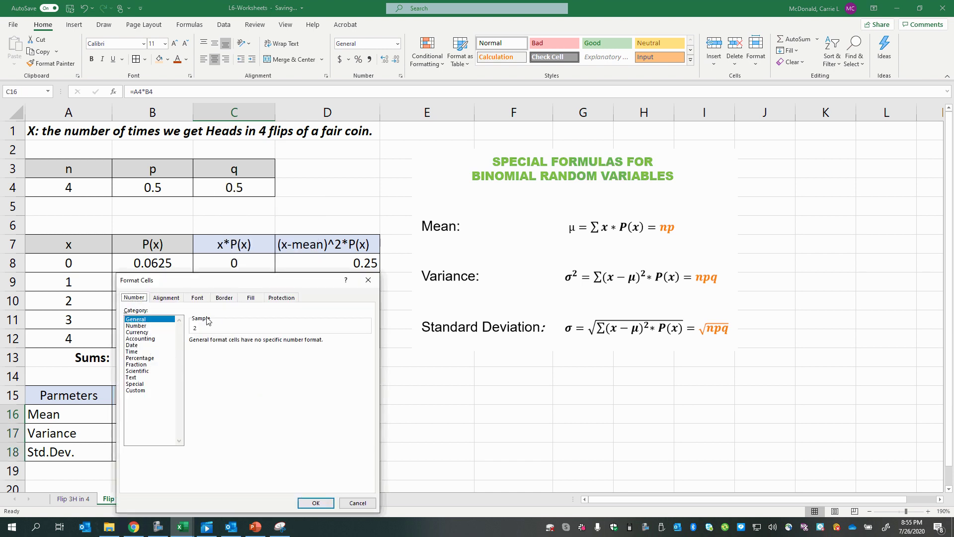
{"action": "left_click", "coordinate": [149, 325]}
{"action": "left_click", "coordinate": [256, 342]}
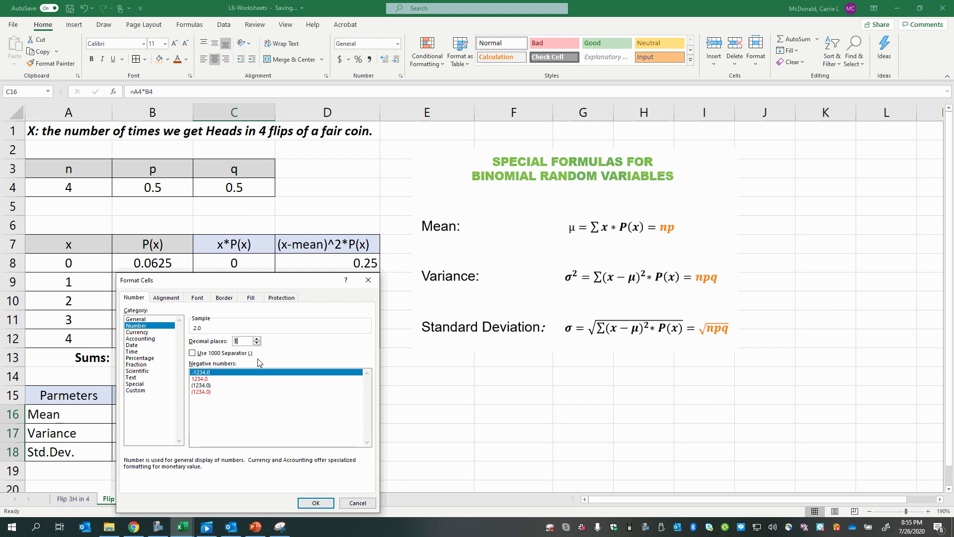
{"action": "left_click", "coordinate": [315, 502]}
{"action": "key", "text": "Down"}
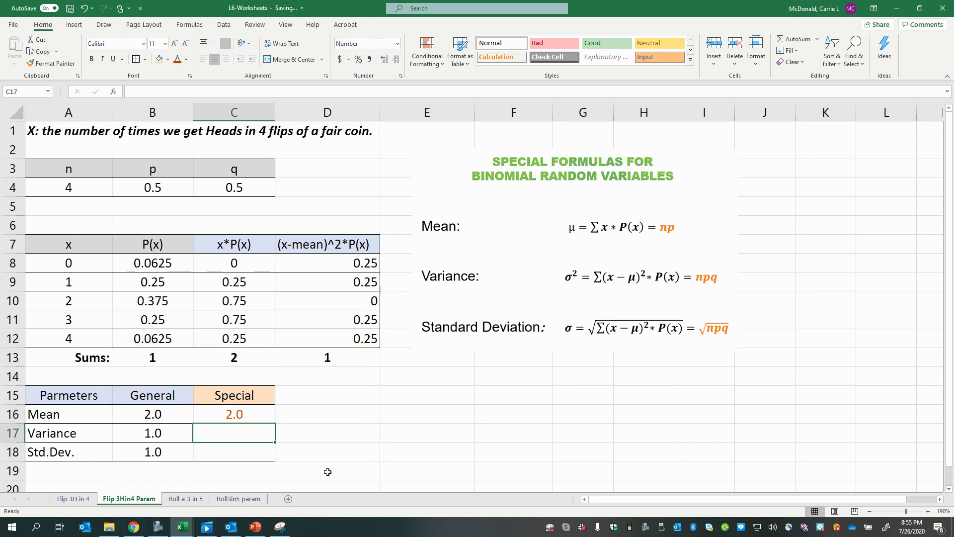
{"action": "type", "text": "="}
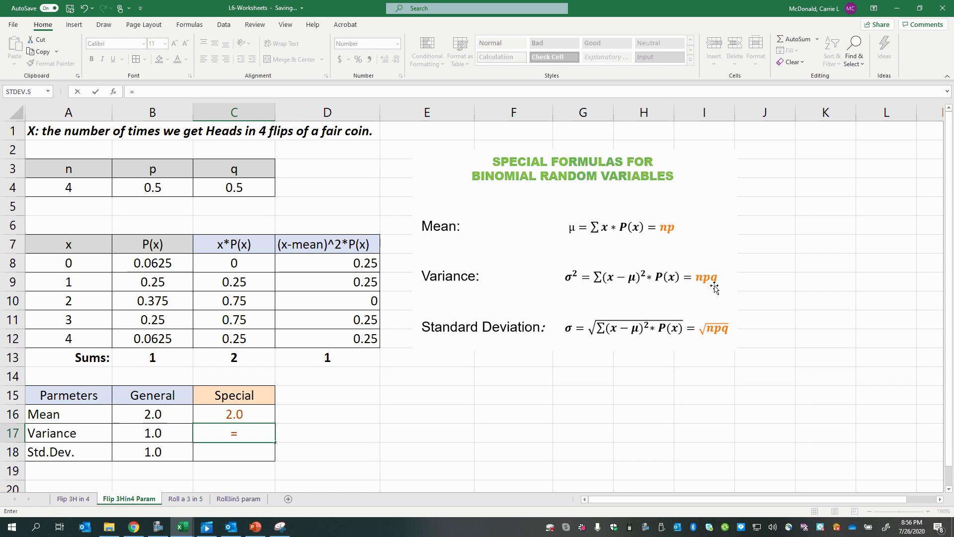
Step: Complete the Special variance in C17 as =A4*B4*C4 (npq)
{"action": "left_click", "coordinate": [91, 190]}
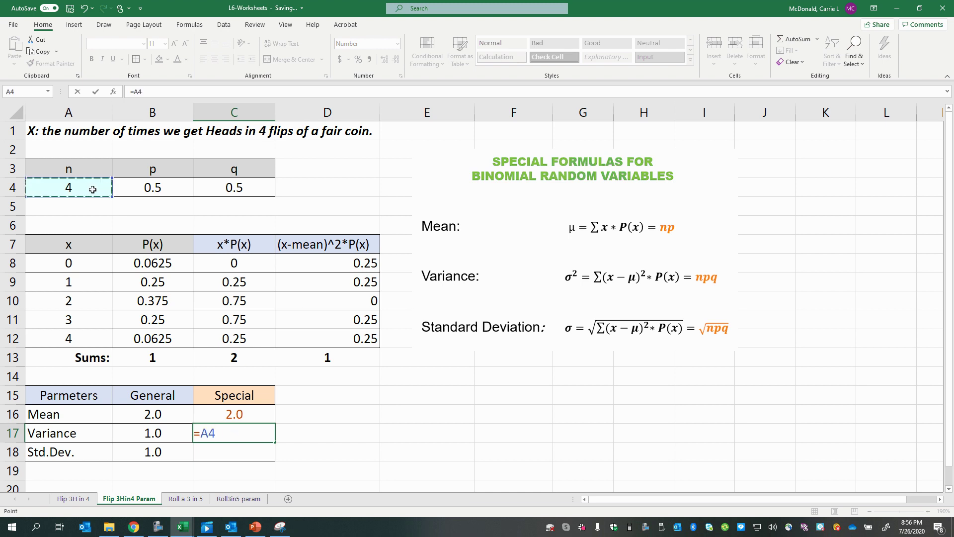
{"action": "type", "text": "*"}
{"action": "left_click", "coordinate": [140, 184]}
{"action": "type", "text": "*"}
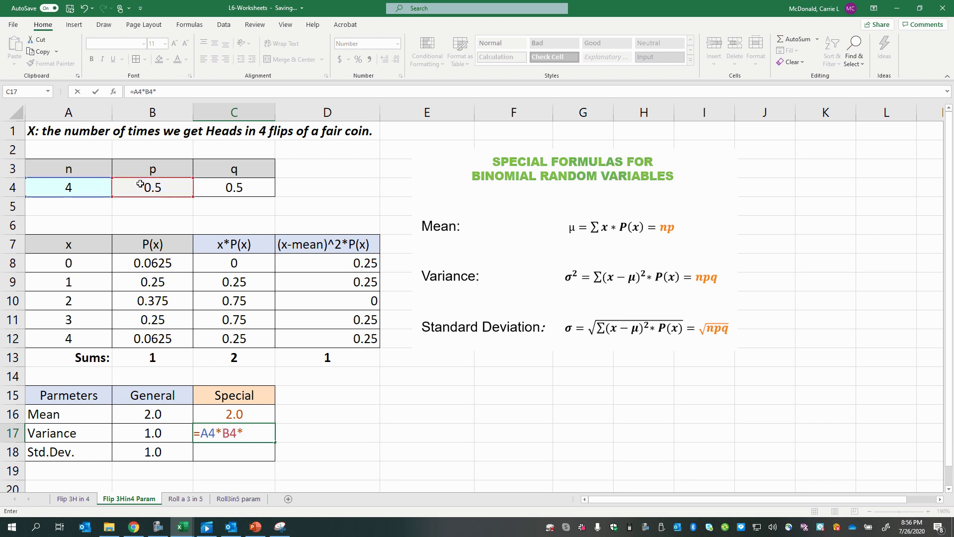
{"action": "left_click", "coordinate": [223, 181]}
{"action": "key", "text": "Return"}
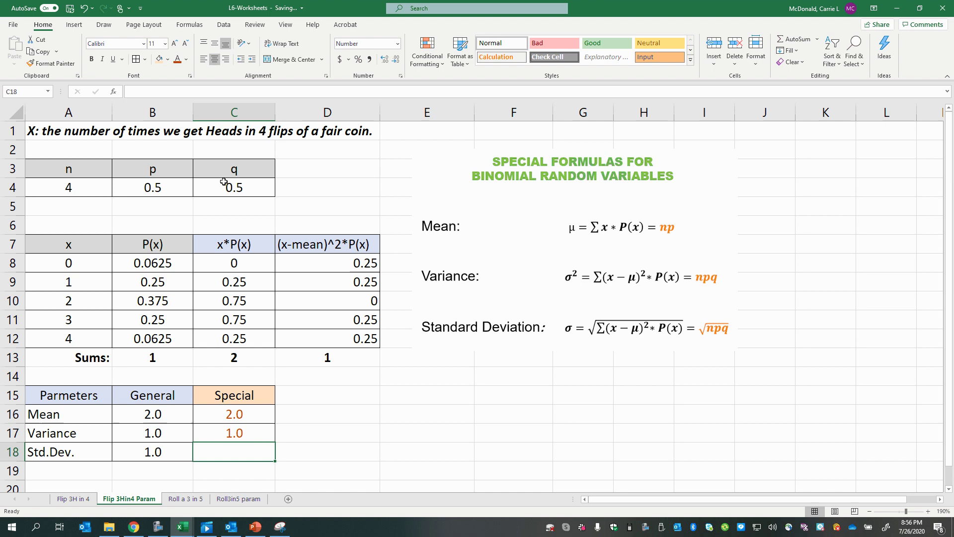
{"action": "left_click", "coordinate": [221, 438]}
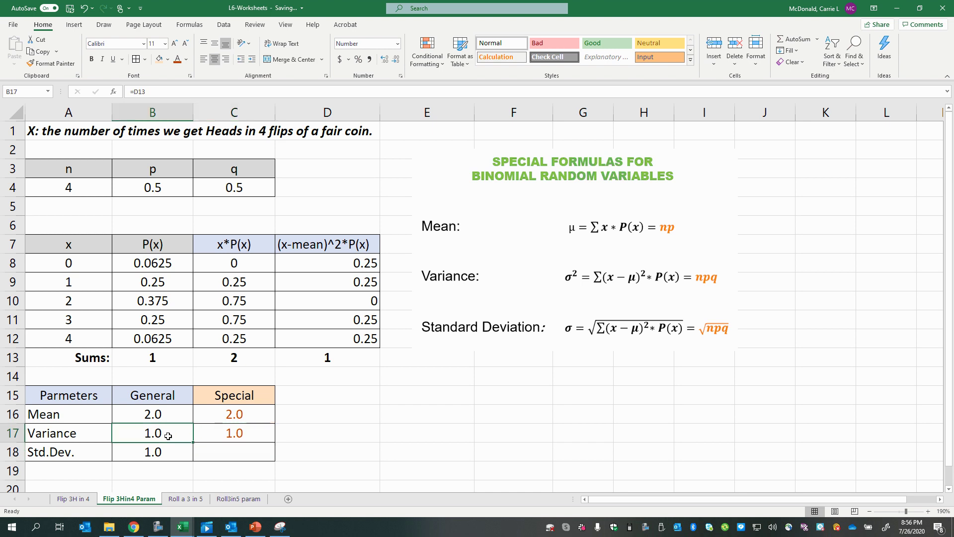
Step: Enter =SQRT(A4*B4*C4) in C18 and check the q formula in C4
{"action": "left_click", "coordinate": [225, 452]}
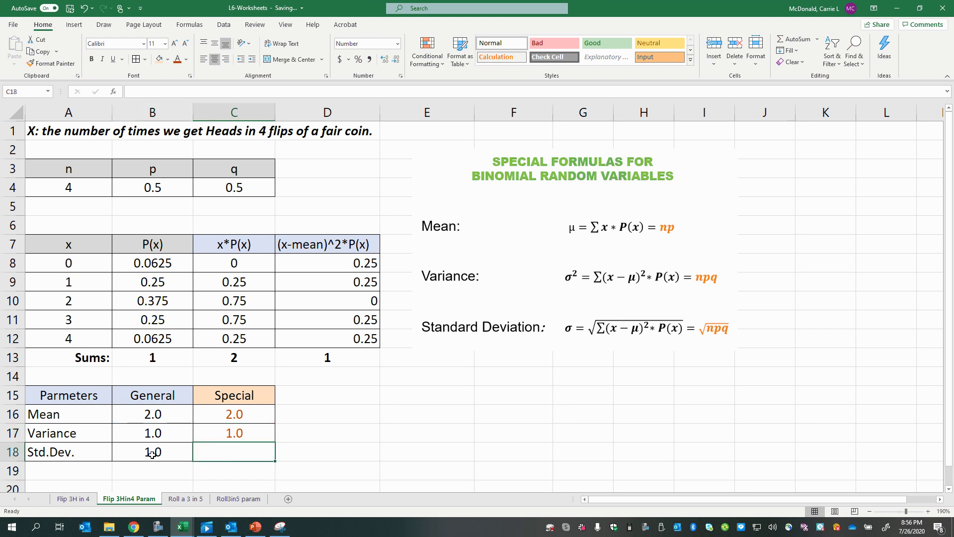
{"action": "type", "text": "=sqrt("}
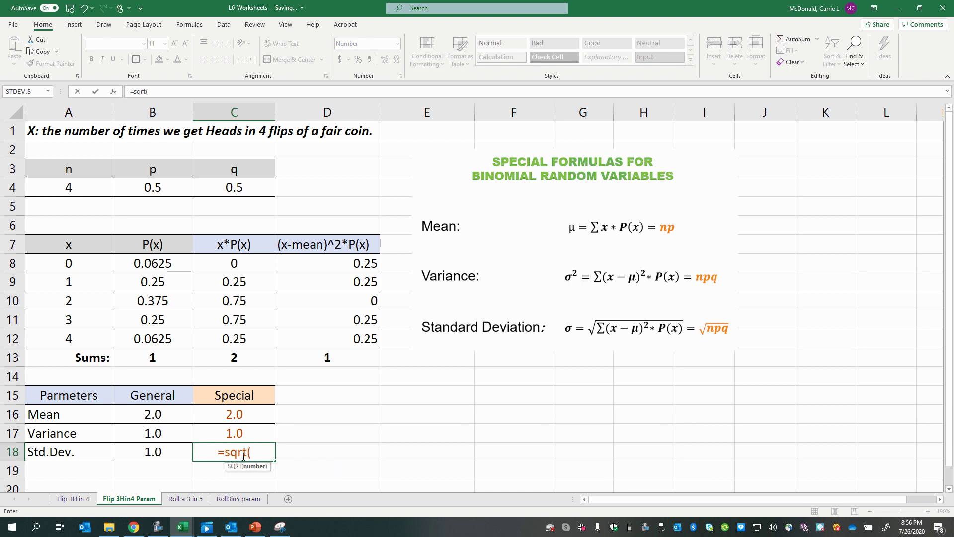
{"action": "left_click", "coordinate": [87, 186]}
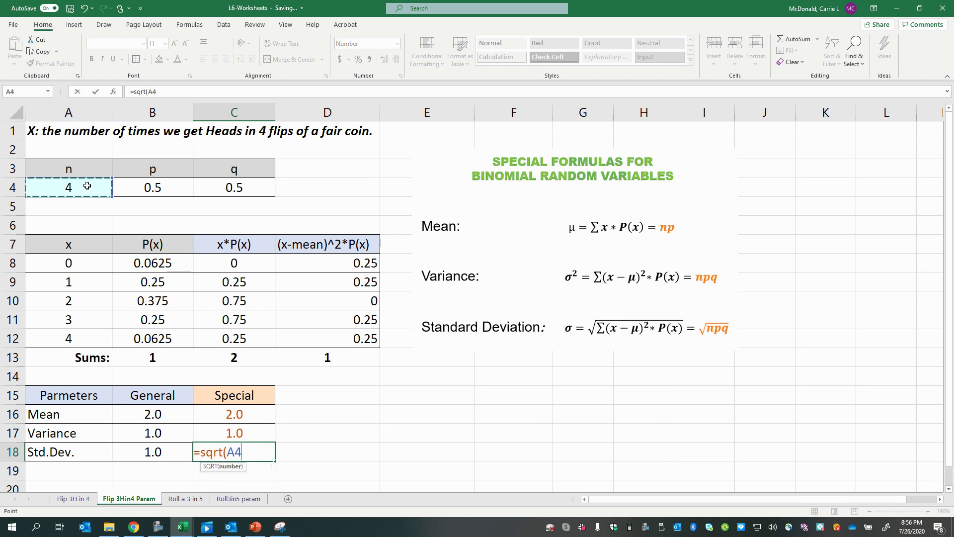
{"action": "type", "text": "*"}
{"action": "left_click", "coordinate": [172, 185]}
{"action": "type", "text": "*"}
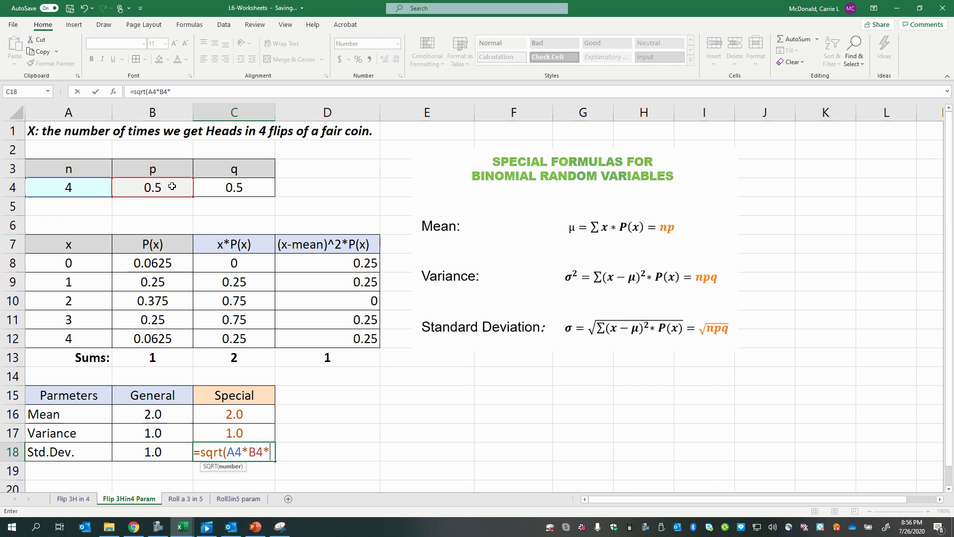
{"action": "left_click", "coordinate": [206, 188]}
{"action": "key", "text": "Return"}
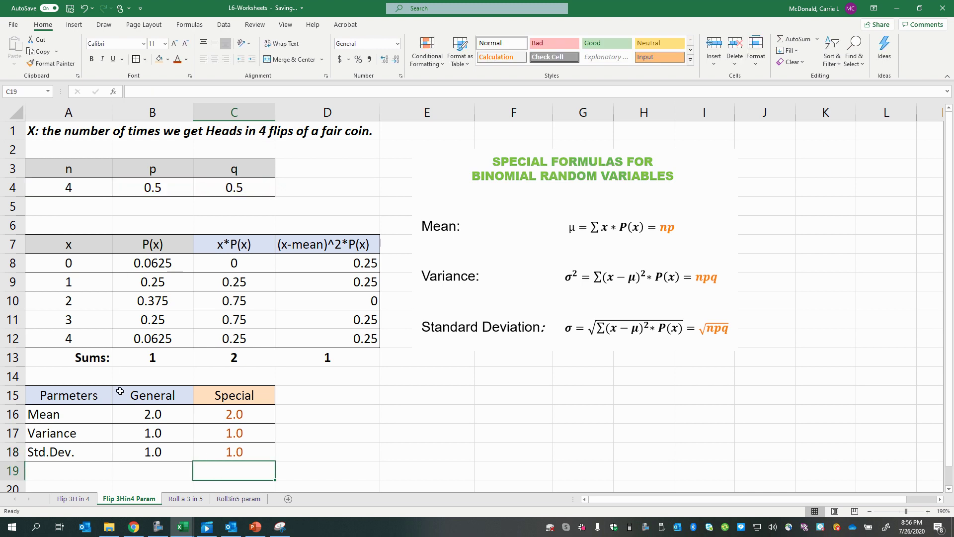
{"action": "left_click", "coordinate": [146, 197]}
{"action": "left_click", "coordinate": [234, 188]}
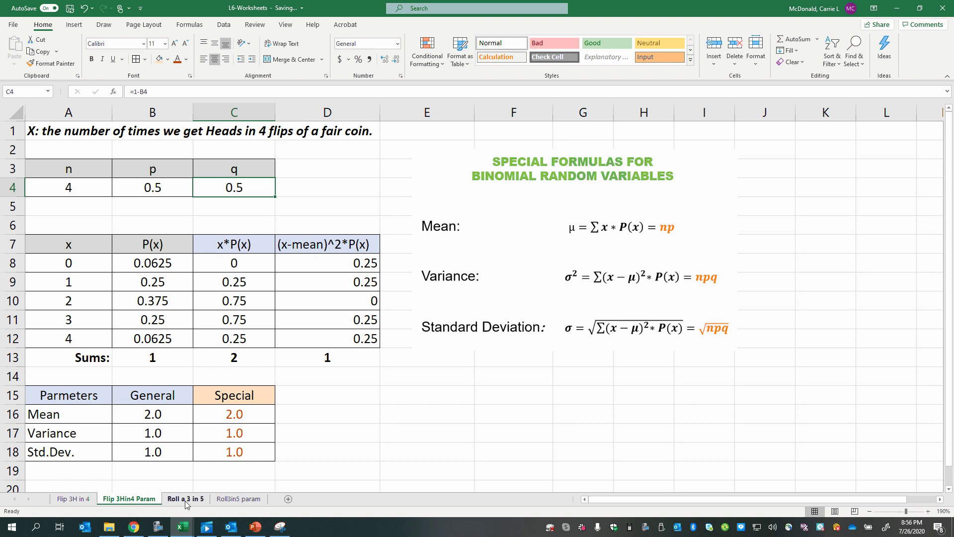
Step: Switch to the Roll3in5 param sheet and widen column C considerably
{"action": "left_click", "coordinate": [238, 499]}
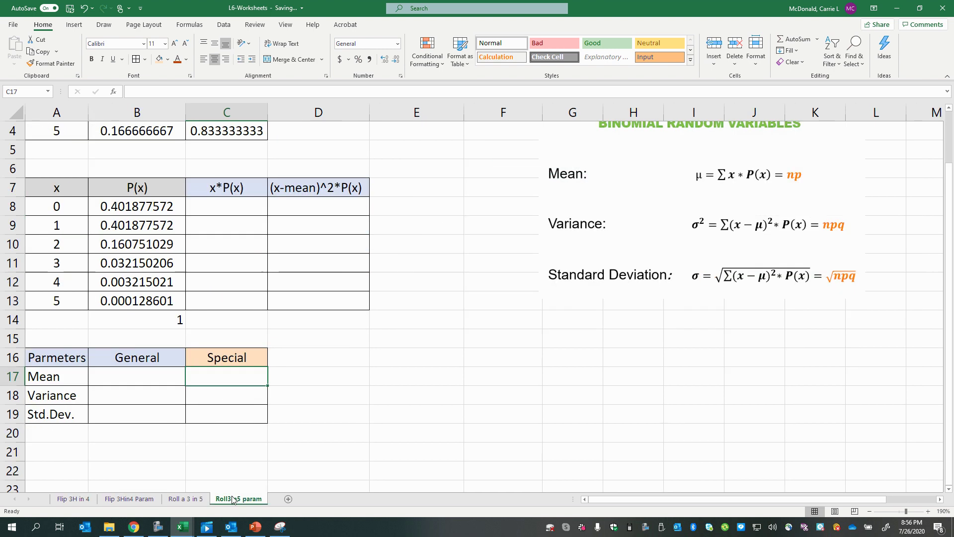
{"action": "scroll", "coordinate": [161, 425], "scroll_direction": "up", "scroll_amount": 1}
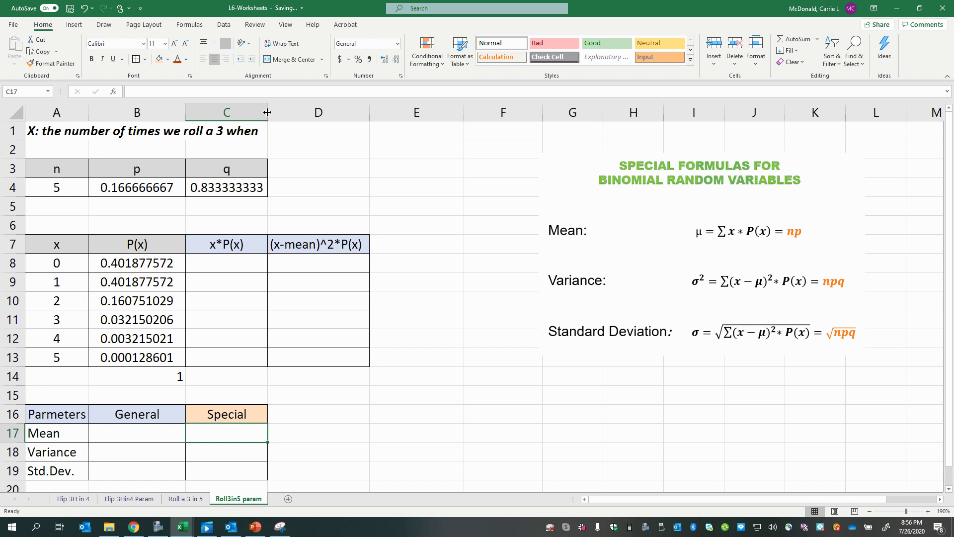
{"action": "left_click_drag", "start_coordinate": [267, 111], "coordinate": [350, 120]}
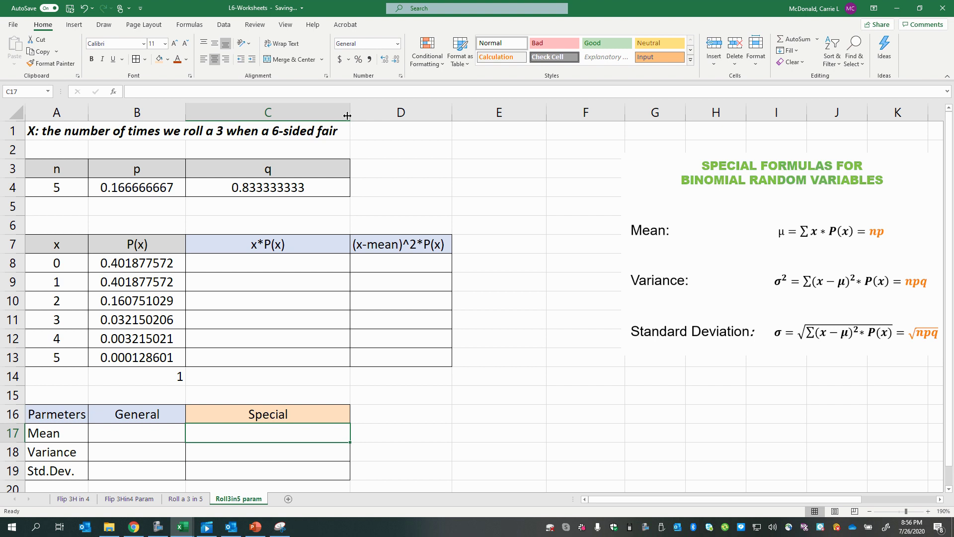
{"action": "left_click_drag", "start_coordinate": [351, 111], "coordinate": [401, 113]}
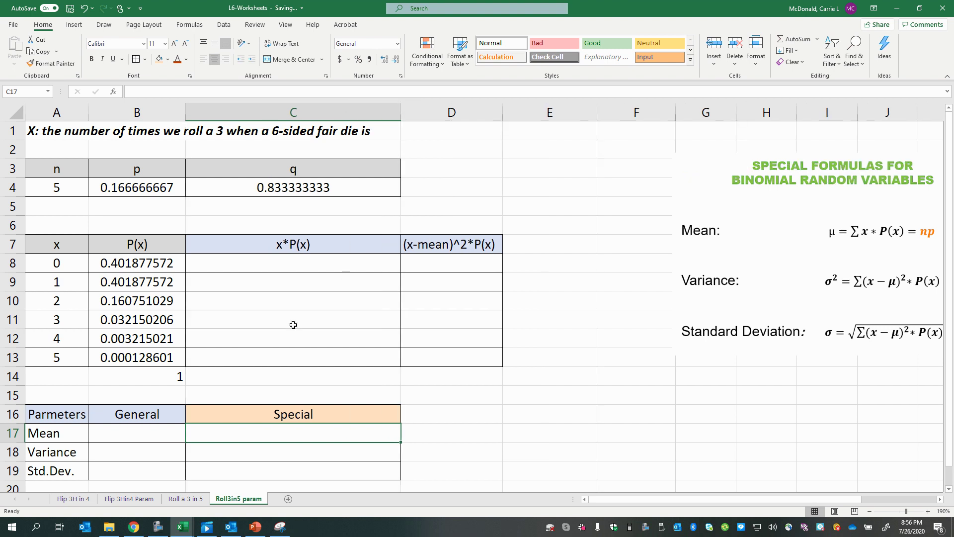
Step: Enter =A8*B8 in C8 and fill it down to C13
{"action": "left_click", "coordinate": [257, 265]}
{"action": "type", "text": "="}
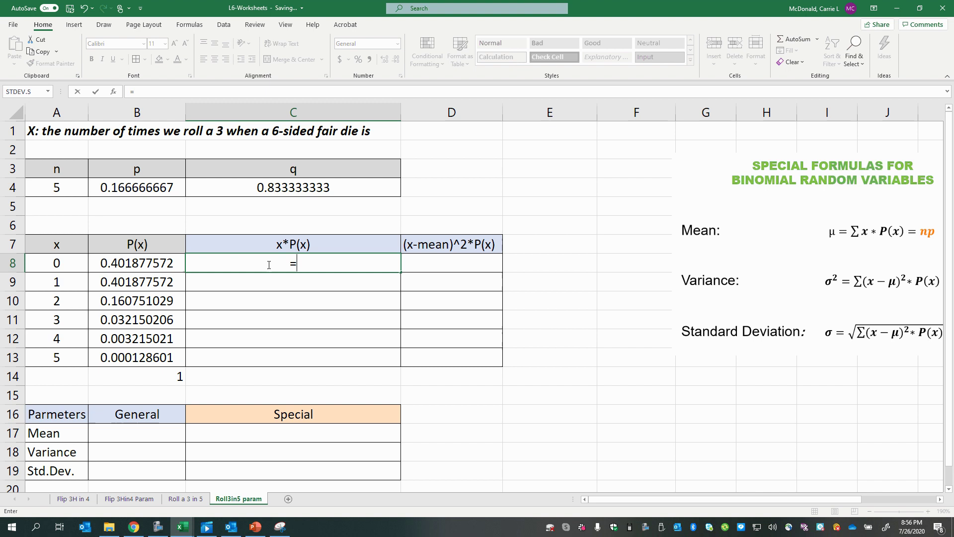
{"action": "left_click", "coordinate": [67, 271]}
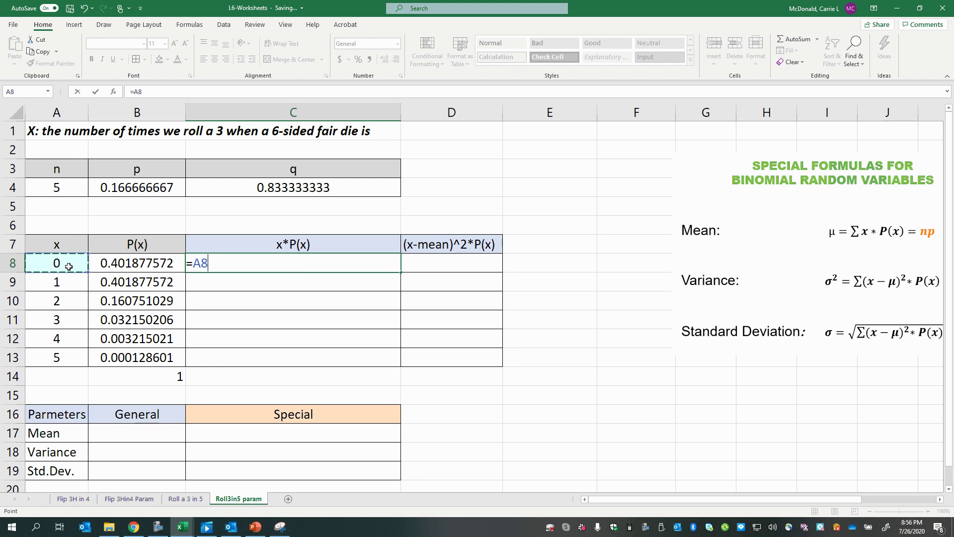
{"action": "type", "text": "*"}
{"action": "left_click", "coordinate": [151, 264]}
{"action": "key", "text": "ctrl+Return"}
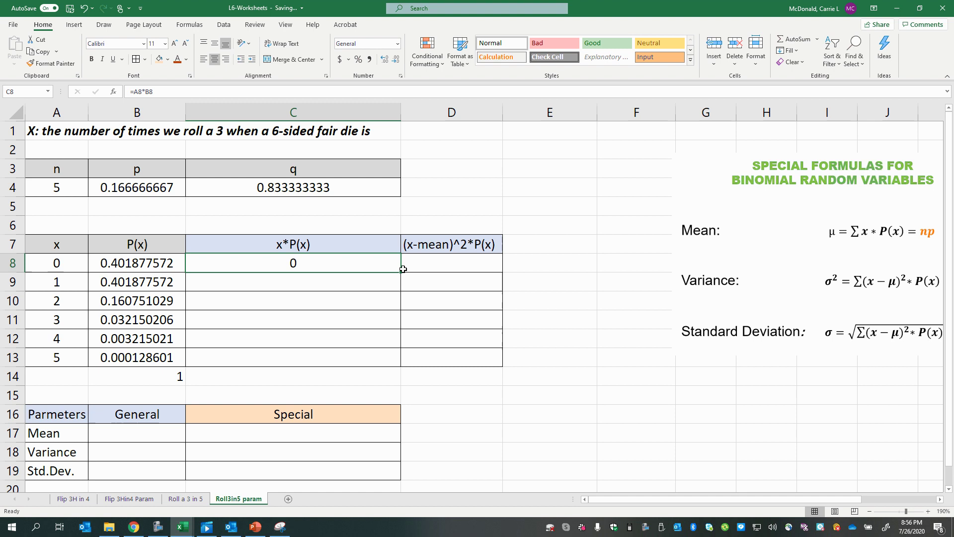
{"action": "left_click_drag", "start_coordinate": [400, 272], "coordinate": [400, 362]}
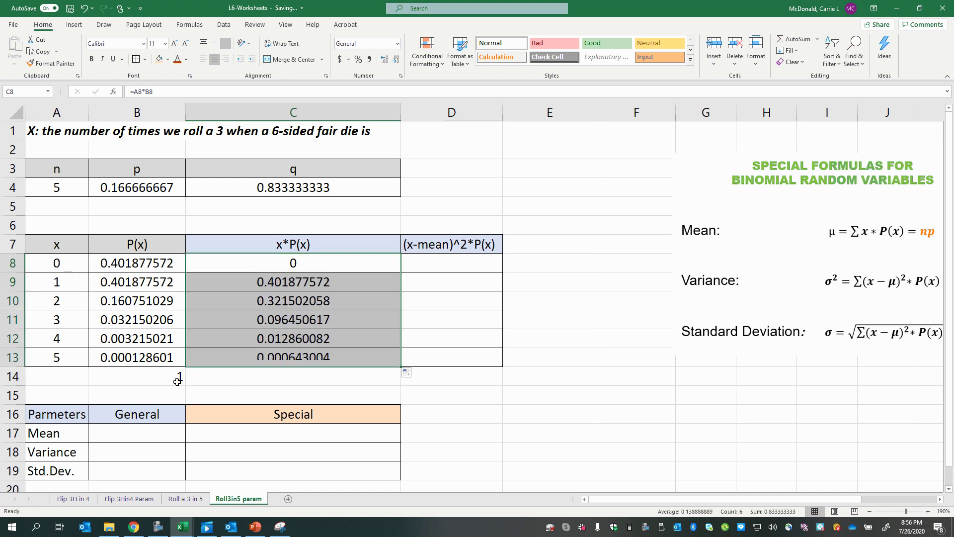
Step: Total the x*P(x) values with =SUM(C8:C13) in C14, giving 0.833333333
{"action": "left_click", "coordinate": [182, 379]}
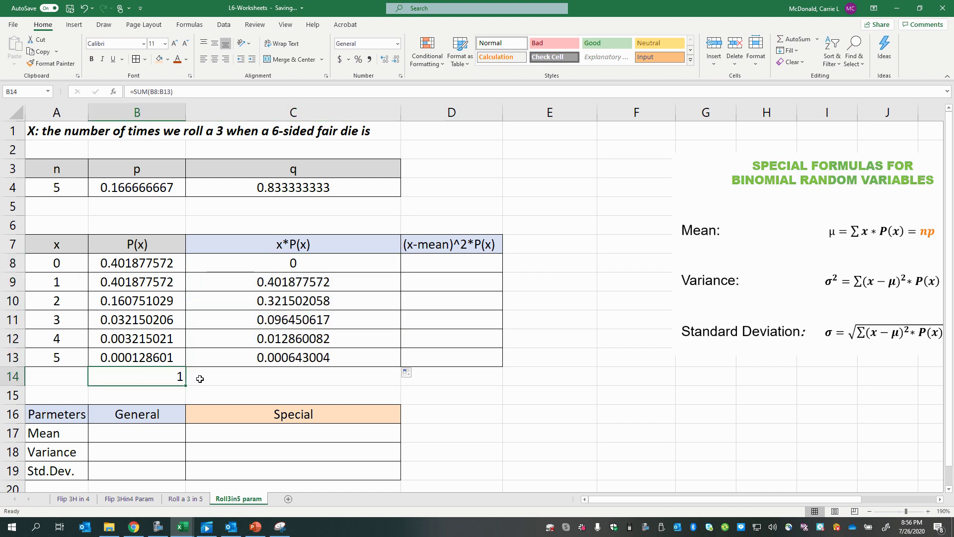
{"action": "left_click", "coordinate": [198, 376]}
{"action": "type", "text": "=sum("}
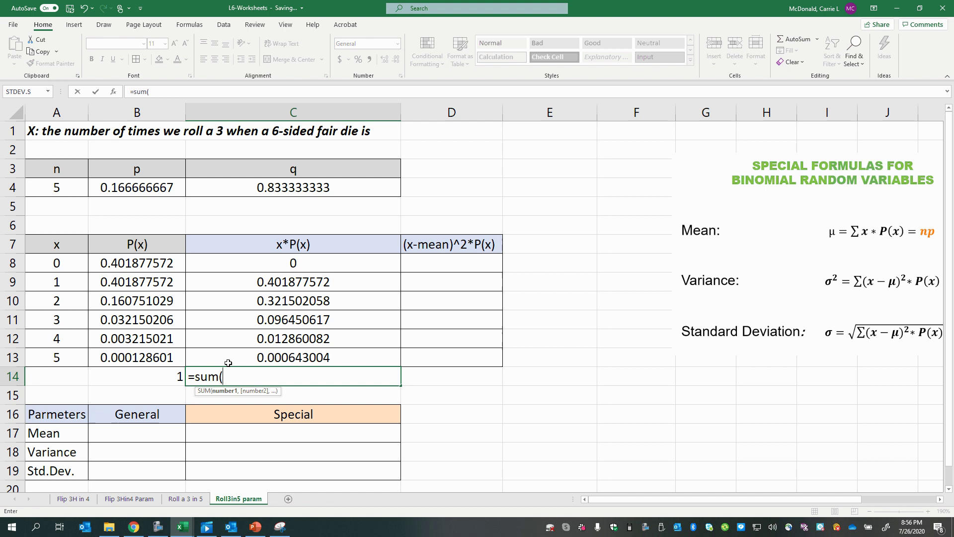
{"action": "left_click_drag", "start_coordinate": [256, 268], "coordinate": [258, 359]}
{"action": "key", "text": "Return"}
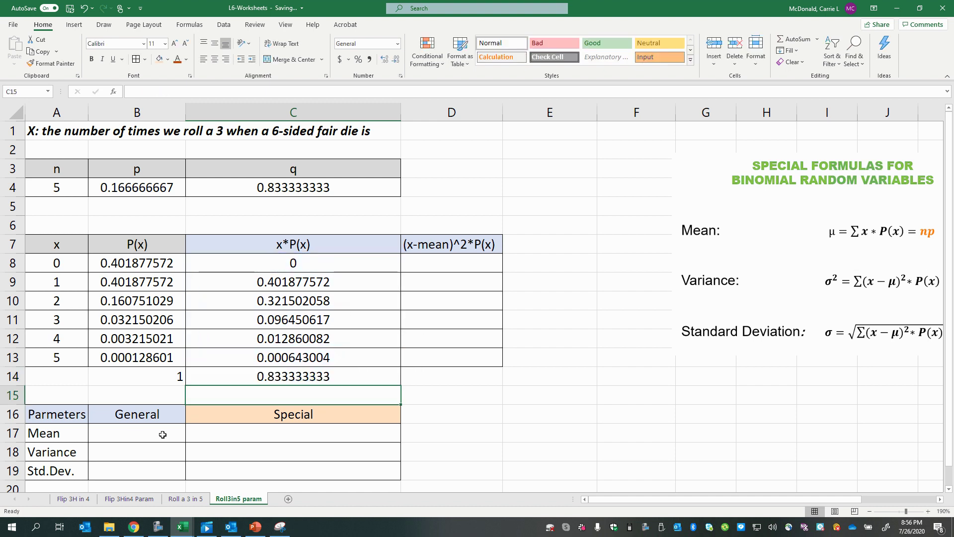
Step: Set the General mean B17 to =C14
{"action": "left_click", "coordinate": [163, 434]}
{"action": "type", "text": "="}
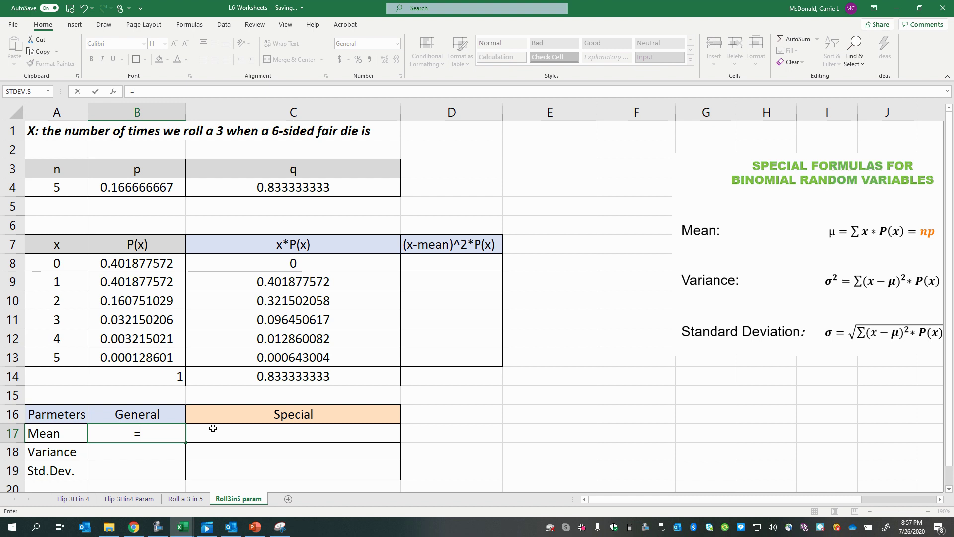
{"action": "left_click", "coordinate": [258, 374]}
{"action": "key", "text": "Return"}
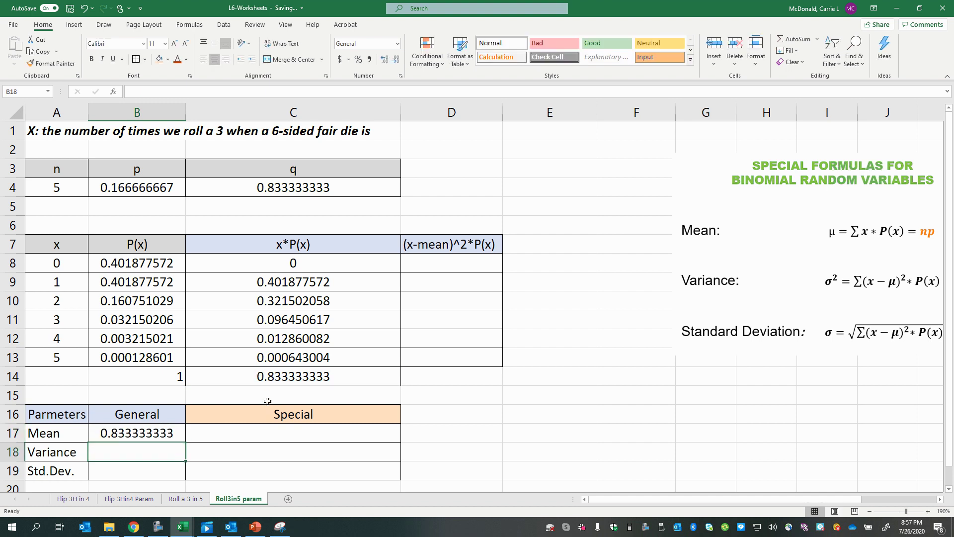
{"action": "scroll", "coordinate": [269, 398], "scroll_direction": "down", "scroll_amount": 1}
Step: Format the results B17:C19 as Number with 1 decimal place, so Mean reads 0.8
{"action": "left_click_drag", "start_coordinate": [137, 378], "coordinate": [220, 411]}
{"action": "right_click", "coordinate": [219, 410]}
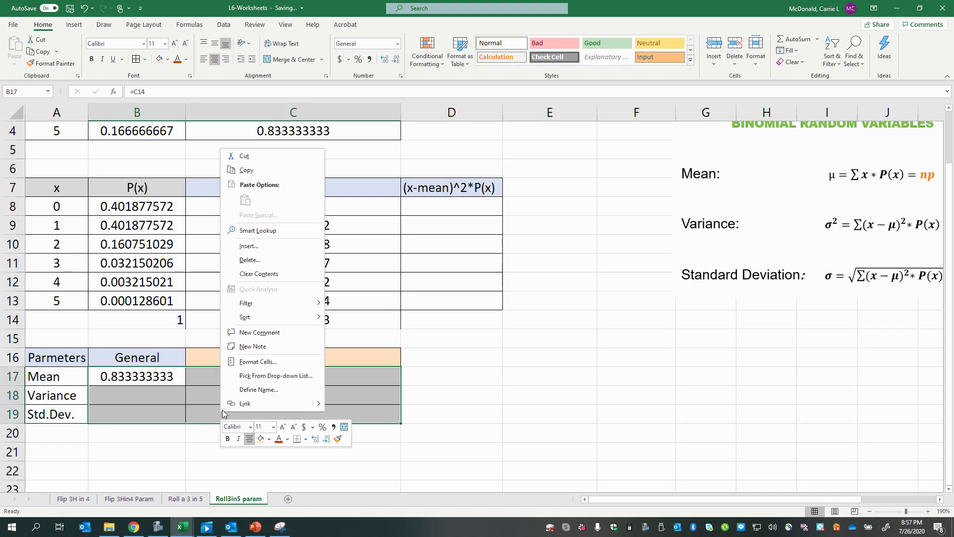
{"action": "left_click", "coordinate": [237, 360]}
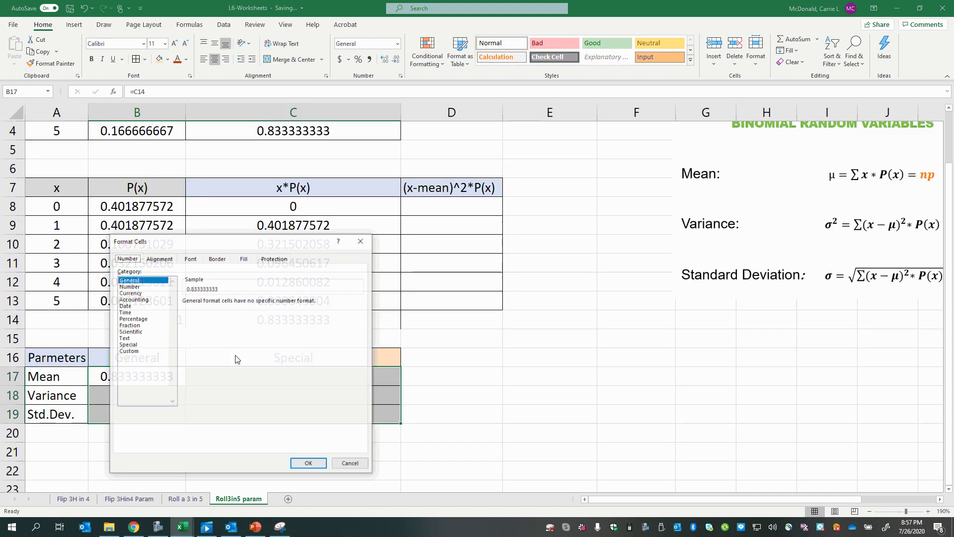
{"action": "left_click", "coordinate": [129, 286]}
{"action": "left_click", "coordinate": [250, 305]}
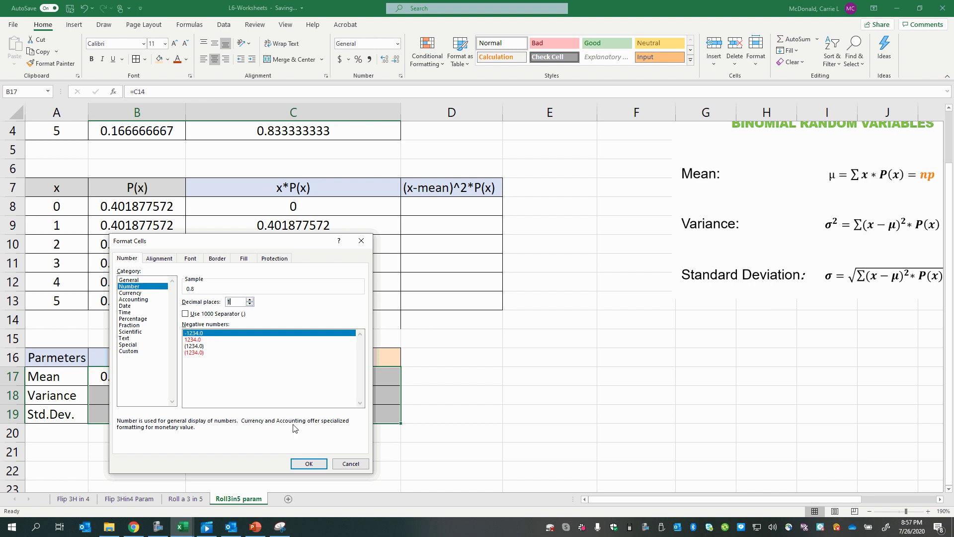
{"action": "left_click", "coordinate": [308, 463]}
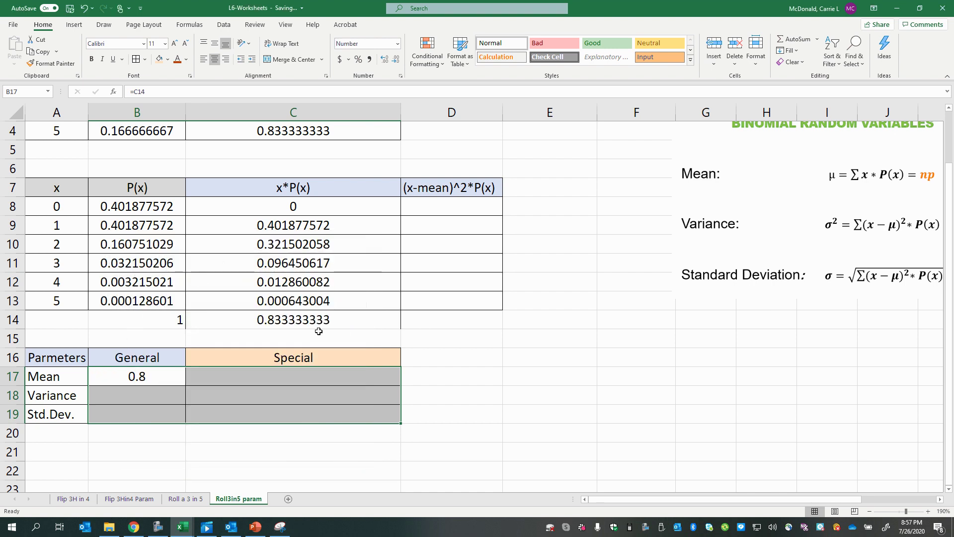
{"action": "left_click", "coordinate": [169, 381]}
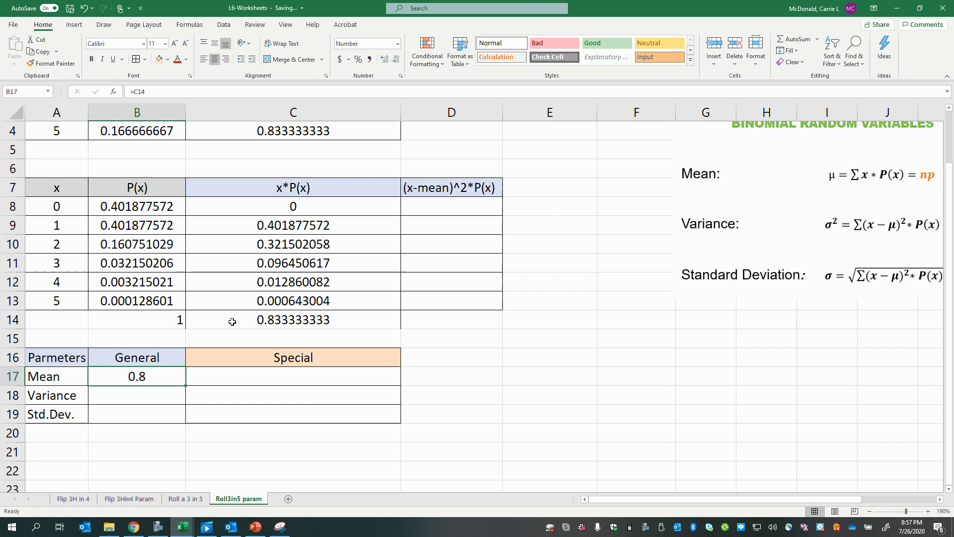
Step: Make the row-14 sums in B14:D14 bold and centred
{"action": "left_click_drag", "start_coordinate": [164, 322], "coordinate": [222, 312]}
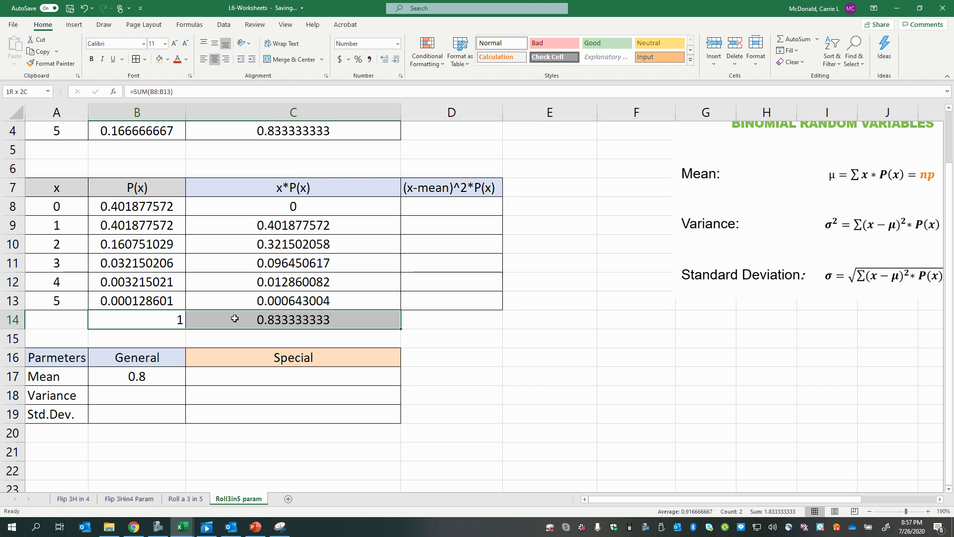
{"action": "left_click", "coordinate": [404, 318], "text": "shift"}
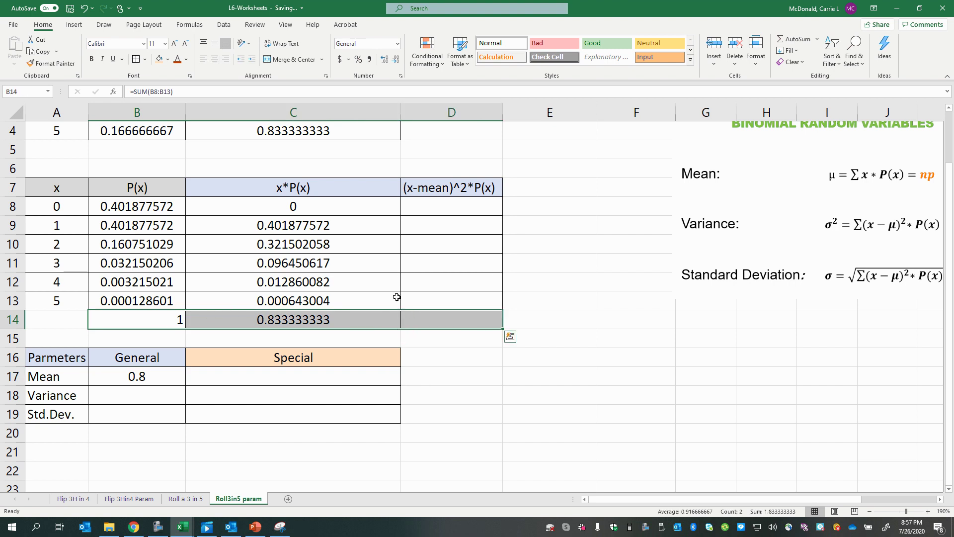
{"action": "left_click", "coordinate": [93, 60]}
{"action": "left_click", "coordinate": [216, 62]}
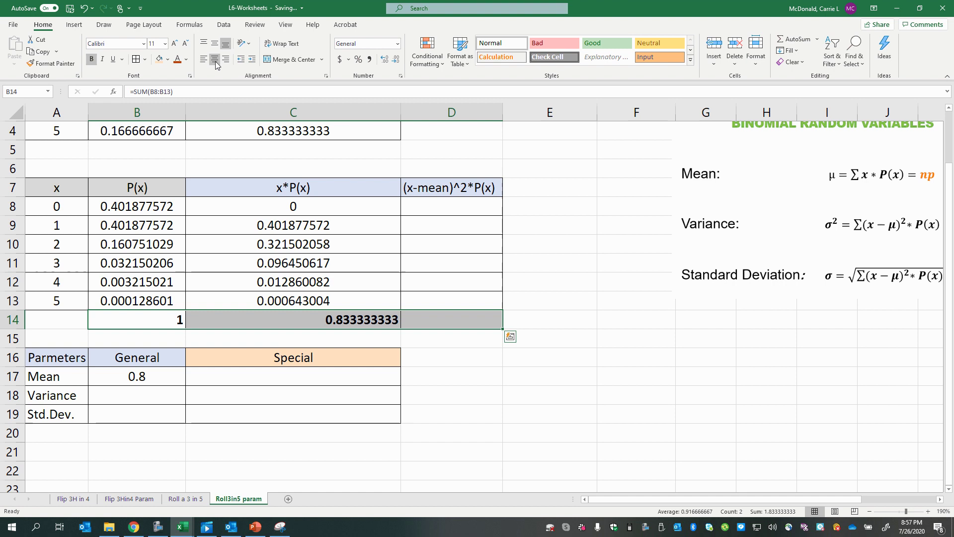
{"action": "left_click", "coordinate": [216, 62]}
Step: Enter the squared-deviation formula =(A8-$B$17)^2*B8 in D8
{"action": "left_click", "coordinate": [417, 322]}
{"action": "left_click", "coordinate": [428, 211]}
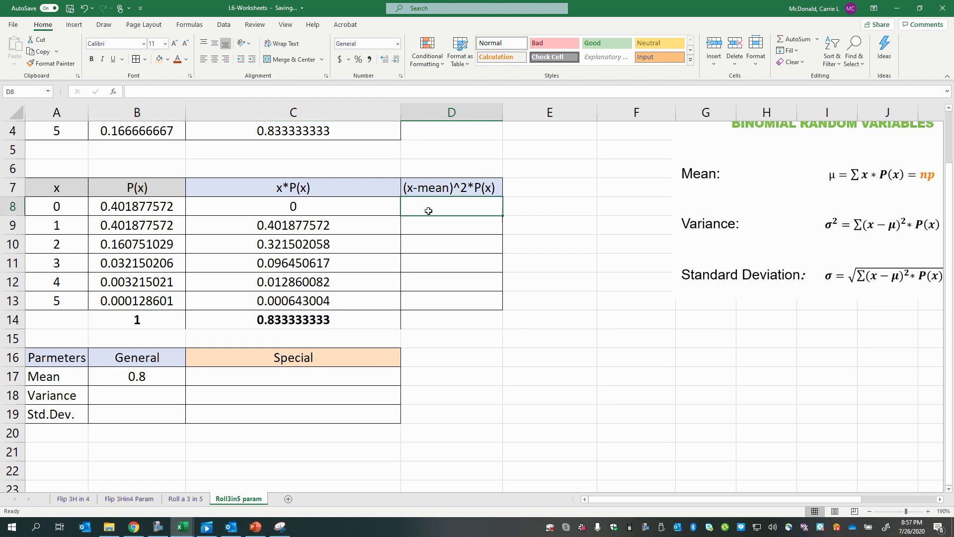
{"action": "type", "text": "=("}
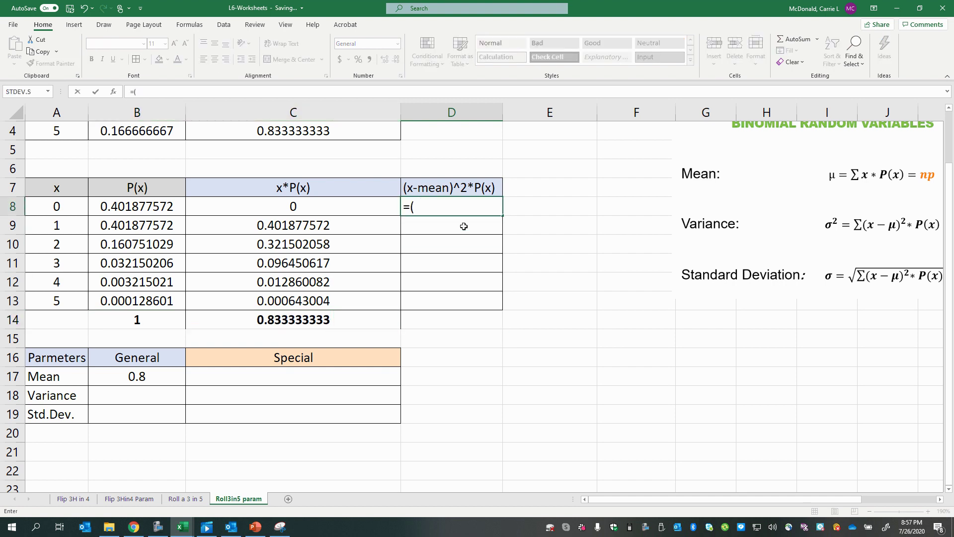
{"action": "left_click", "coordinate": [51, 205]}
{"action": "type", "text": "-"}
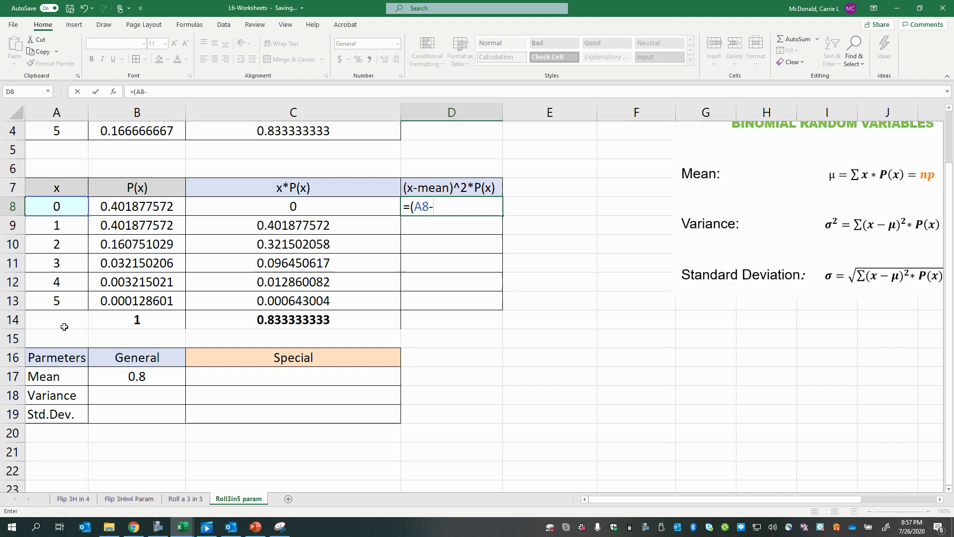
{"action": "left_click", "coordinate": [100, 374]}
{"action": "key", "text": "F4"}
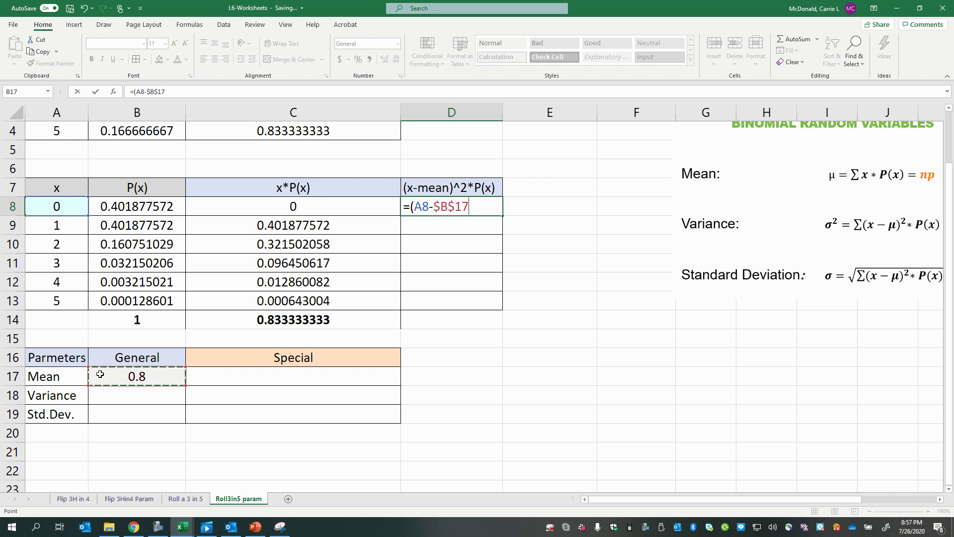
{"action": "type", "text": ")^2"}
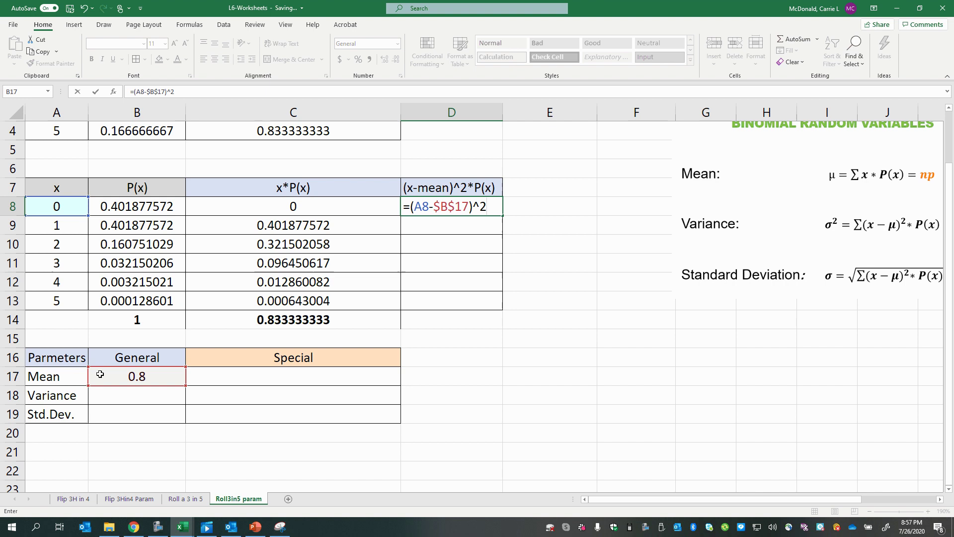
{"action": "type", "text": "*"}
{"action": "left_click", "coordinate": [143, 205]}
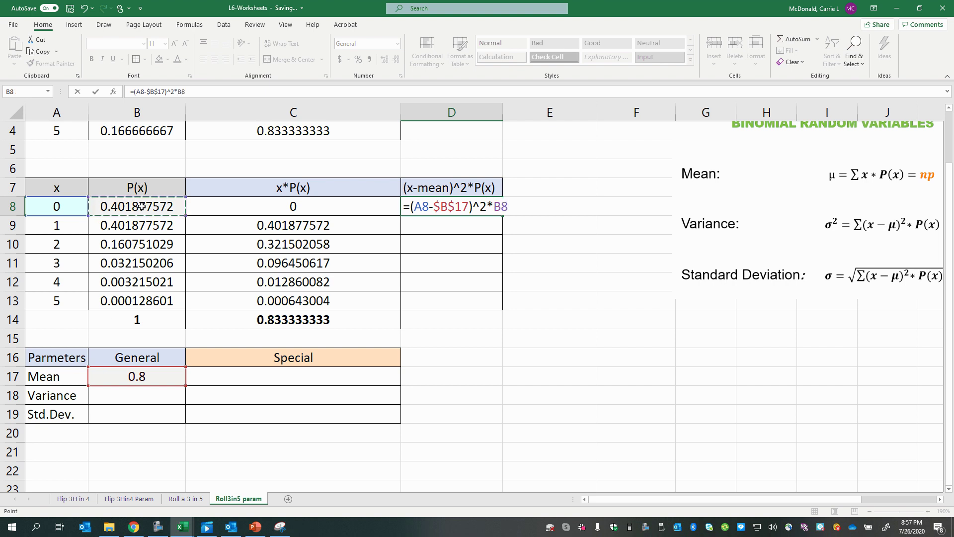
{"action": "key", "text": "Return"}
Step: Fill D8 down to D13 and copy C14's SUM into D14, totalling 0.694444444
{"action": "left_click", "coordinate": [466, 209]}
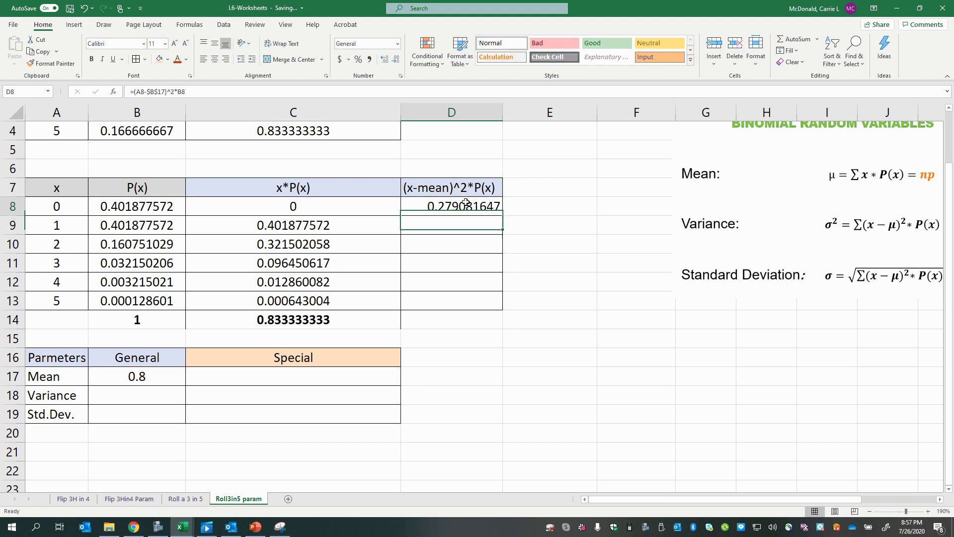
{"action": "left_click_drag", "start_coordinate": [503, 217], "coordinate": [491, 305]}
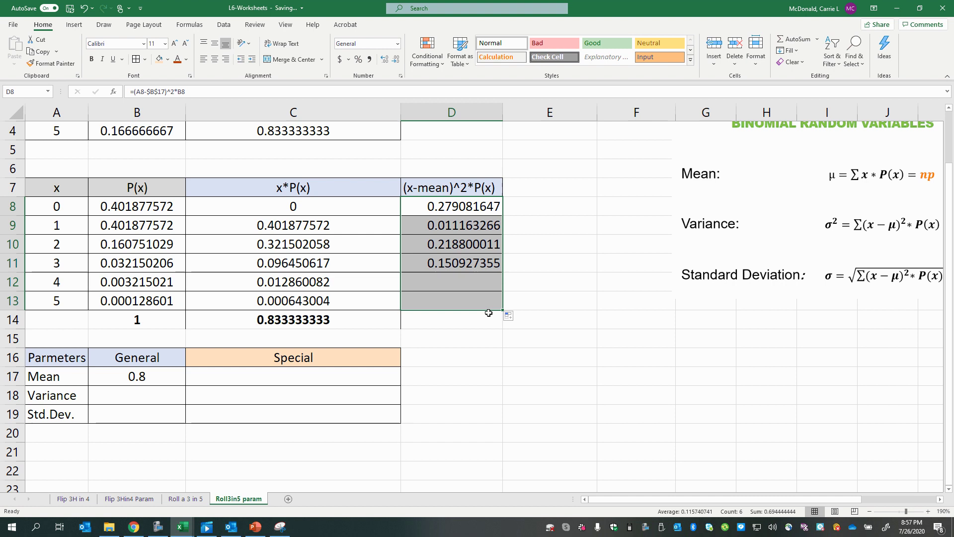
{"action": "left_click", "coordinate": [384, 324]}
{"action": "left_click_drag", "start_coordinate": [400, 329], "coordinate": [460, 331]}
Step: Set General variance to =D14 in B18 and standard deviation to =SQRT(B18) in B19
{"action": "left_click", "coordinate": [149, 397]}
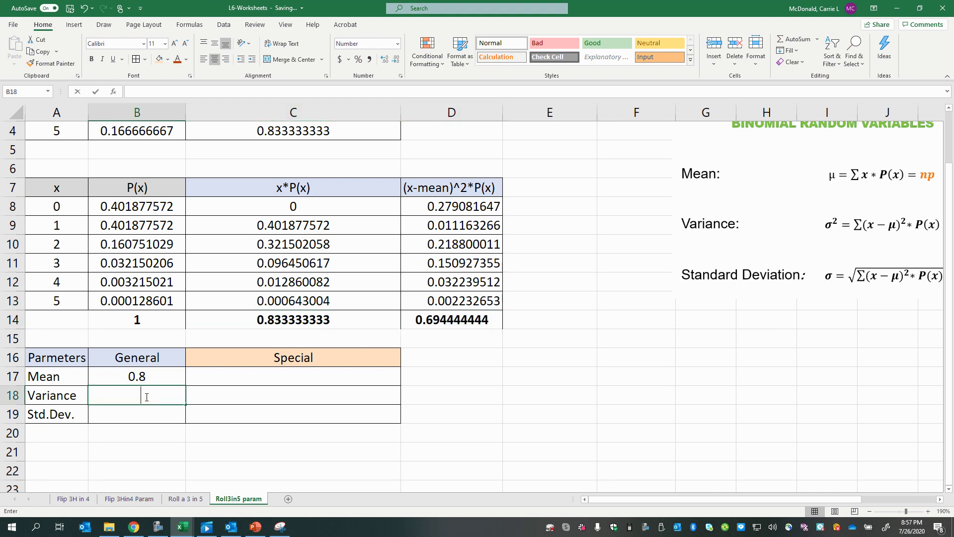
{"action": "type", "text": "="}
{"action": "left_click", "coordinate": [449, 320]}
{"action": "key", "text": "Return"}
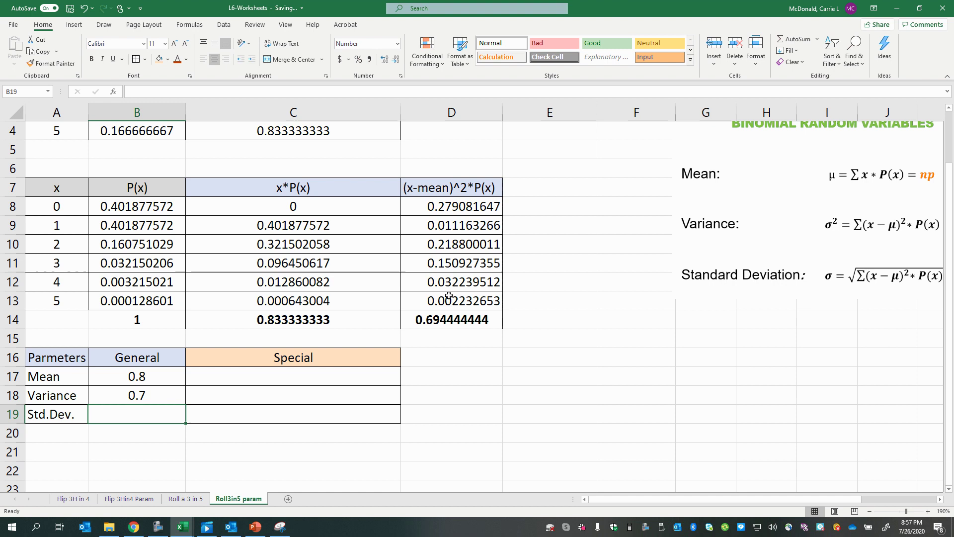
{"action": "type", "text": "=sqrt("}
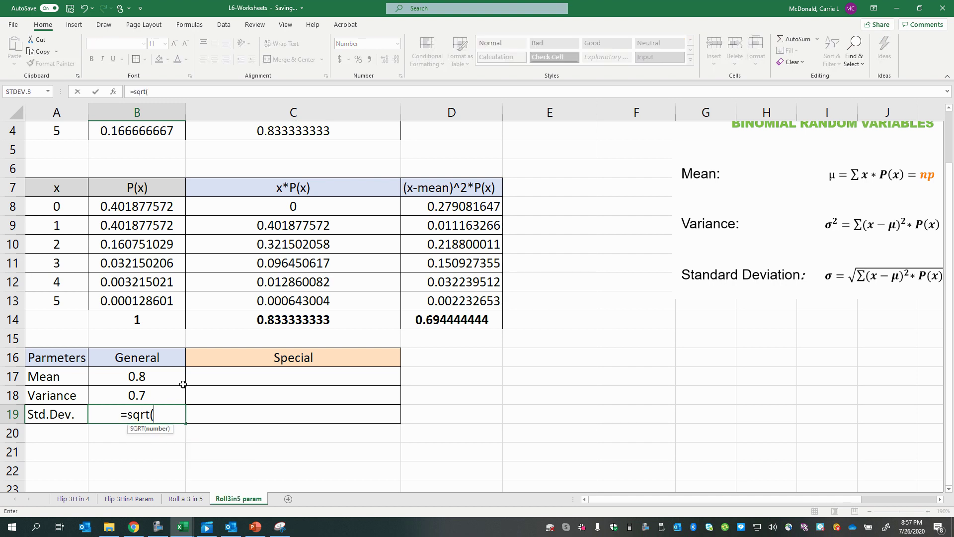
{"action": "left_click", "coordinate": [134, 397]}
{"action": "key", "text": "Return"}
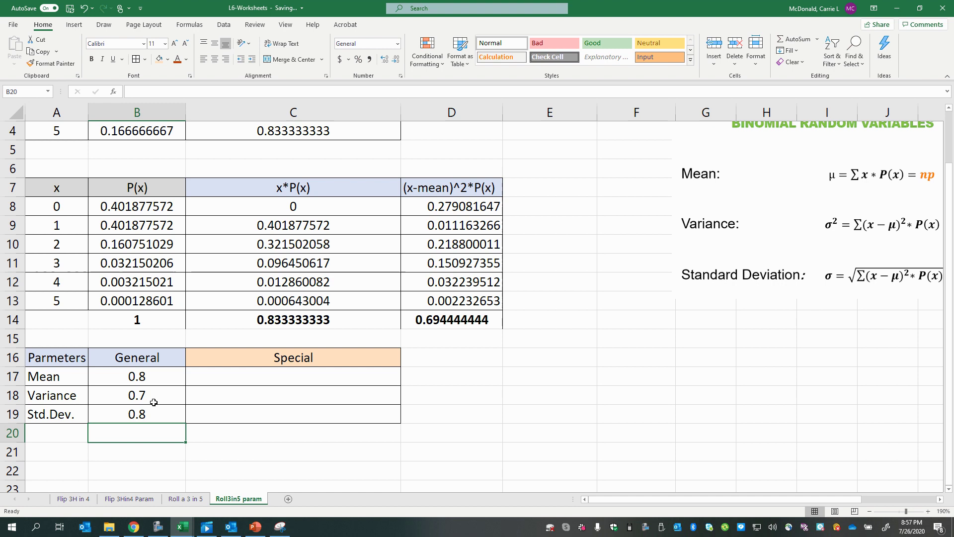
Step: Enter the Special mean =A4*B4 (np) in C17, giving 0.8
{"action": "left_click", "coordinate": [251, 379]}
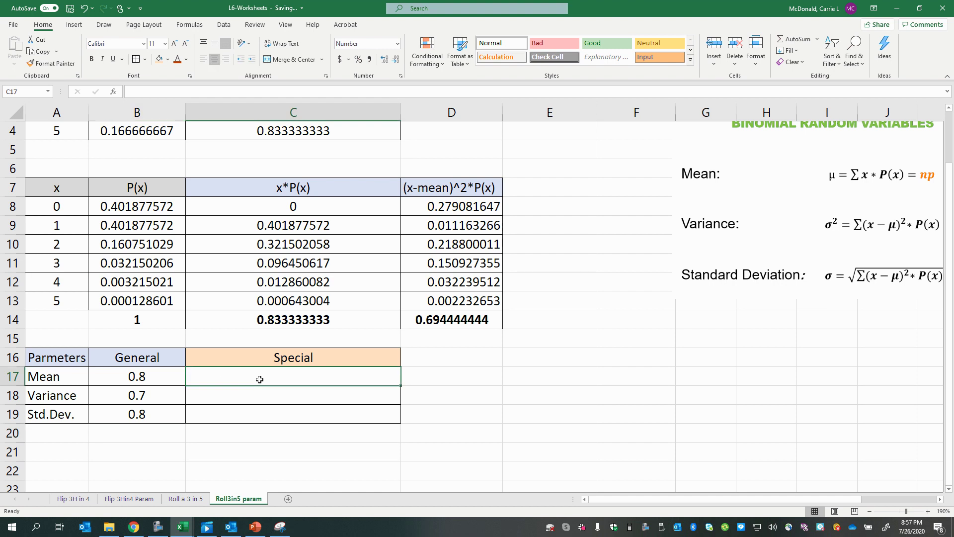
{"action": "scroll", "coordinate": [259, 379], "scroll_direction": "up", "scroll_amount": 1}
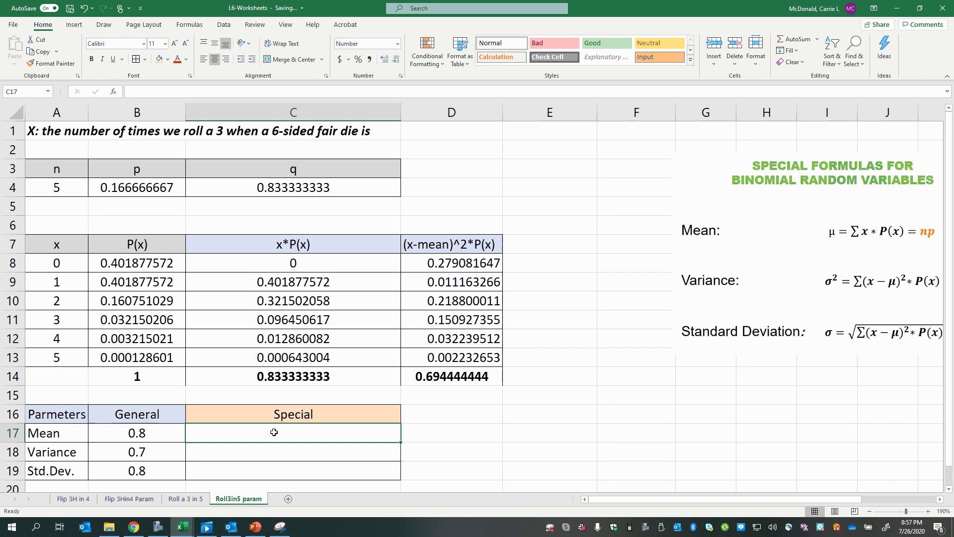
{"action": "type", "text": "="}
{"action": "left_click", "coordinate": [55, 188]}
{"action": "type", "text": "*"}
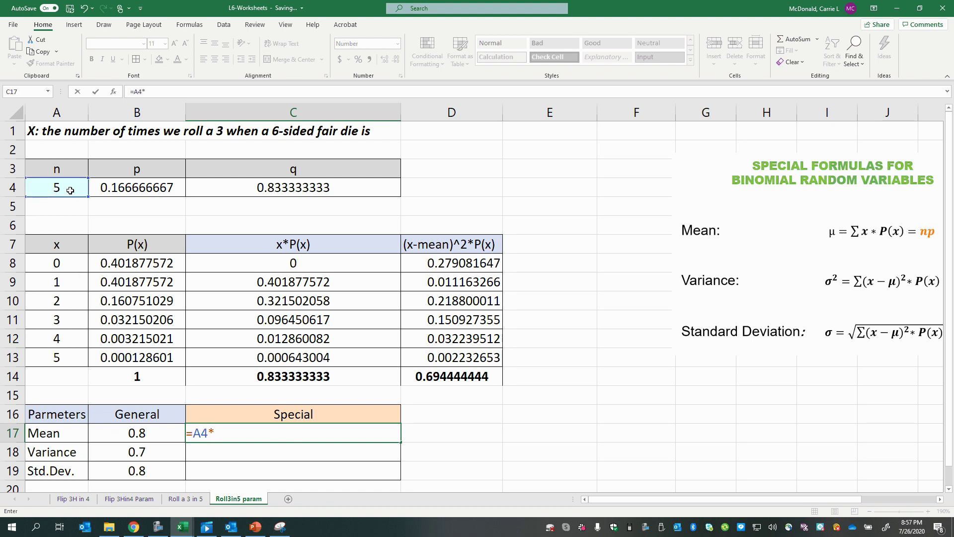
{"action": "left_click", "coordinate": [127, 187]}
{"action": "key", "text": "Return"}
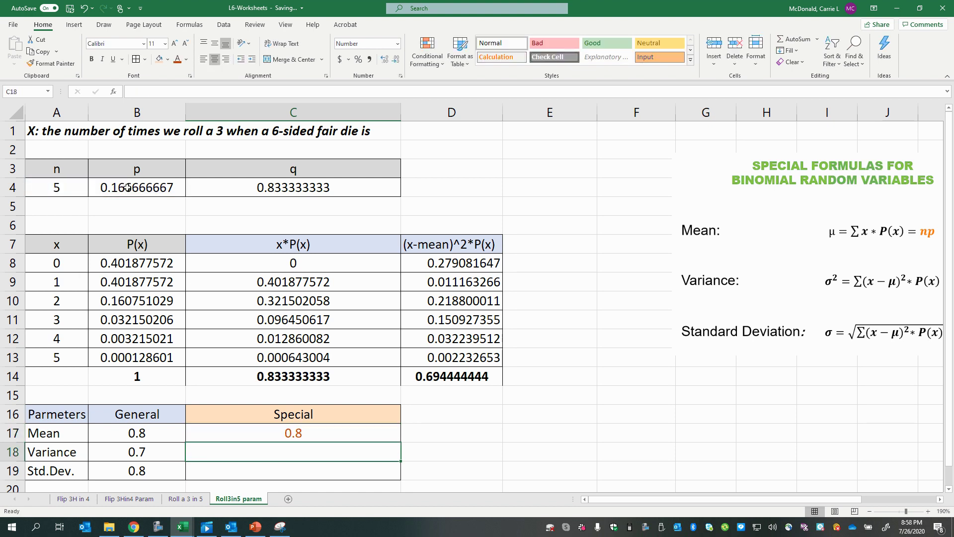
Step: Enter the Special variance as npq in C18, then rewrite it as =C17*C4
{"action": "type", "text": "="}
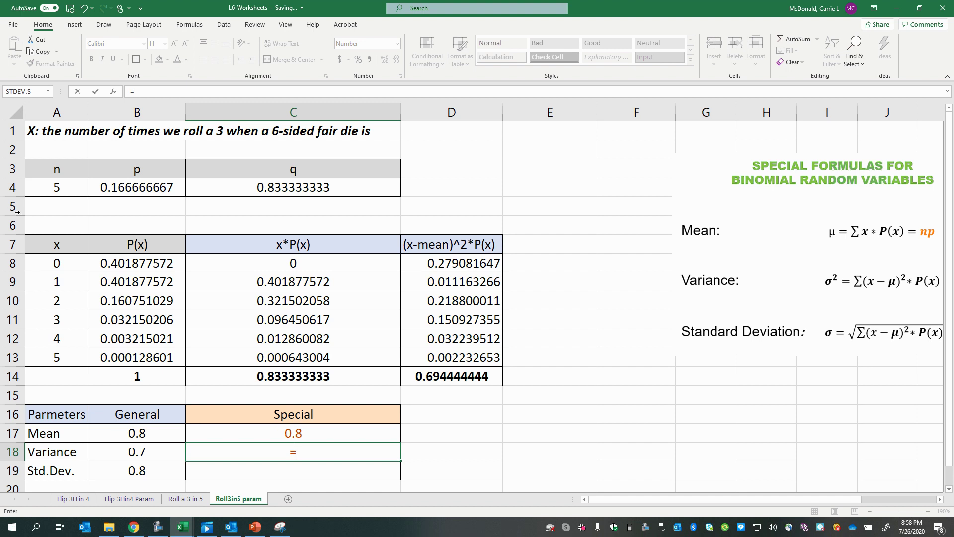
{"action": "left_click", "coordinate": [57, 191]}
{"action": "type", "text": "*"}
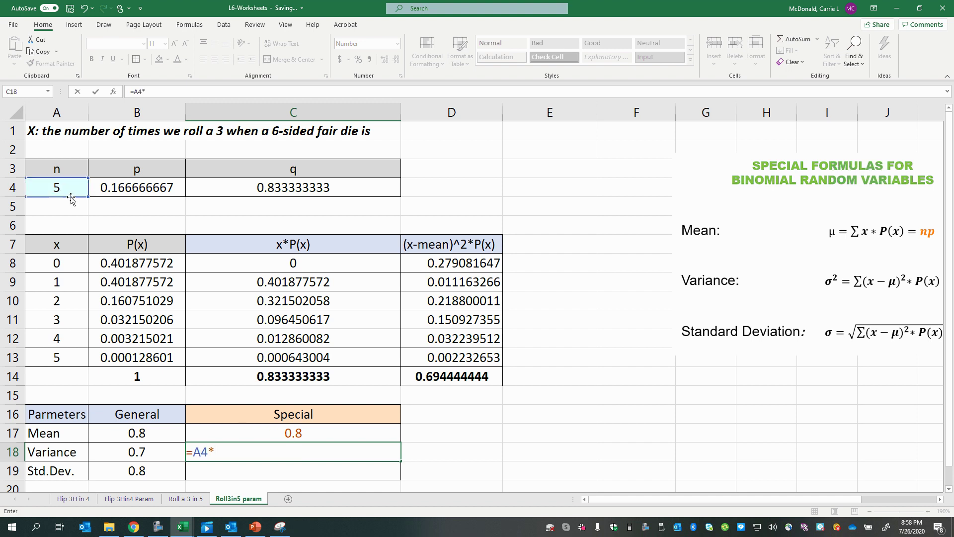
{"action": "left_click", "coordinate": [124, 187]}
{"action": "type", "text": "*"}
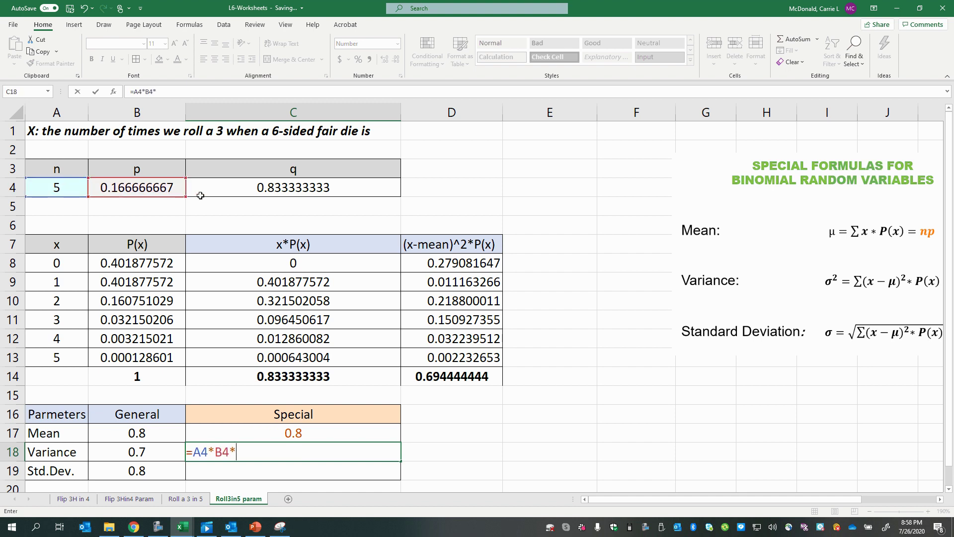
{"action": "left_click", "coordinate": [200, 193]}
{"action": "key", "text": "Return"}
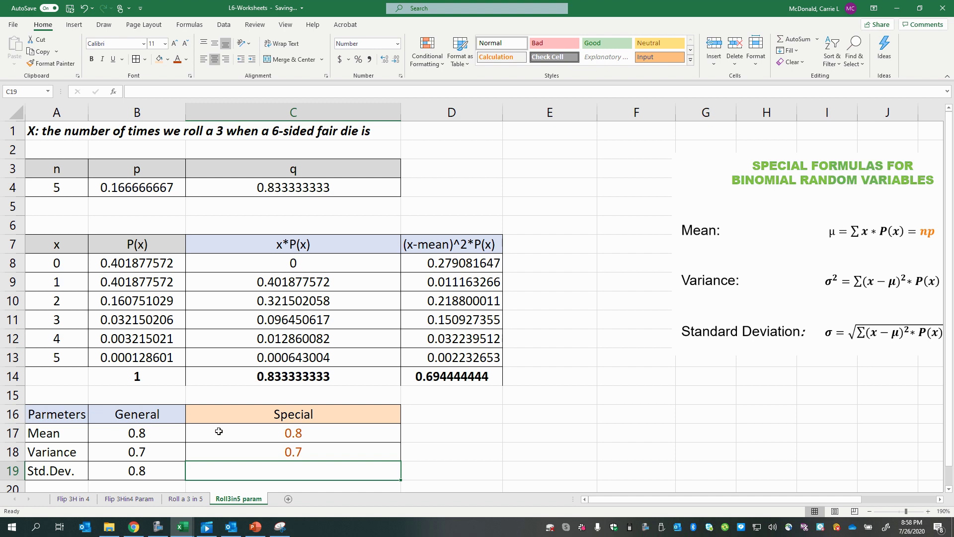
{"action": "left_click", "coordinate": [264, 445]}
{"action": "type", "text": "="}
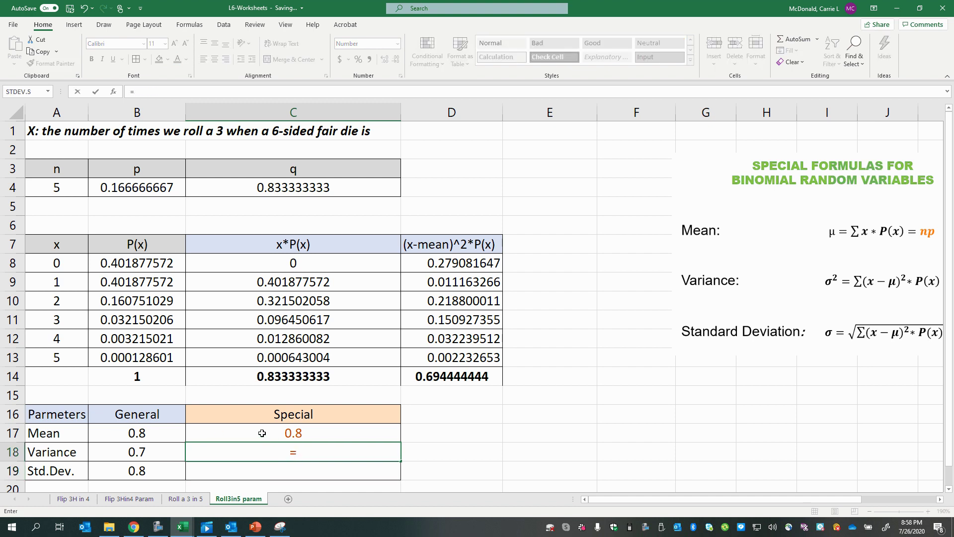
{"action": "left_click", "coordinate": [262, 432]}
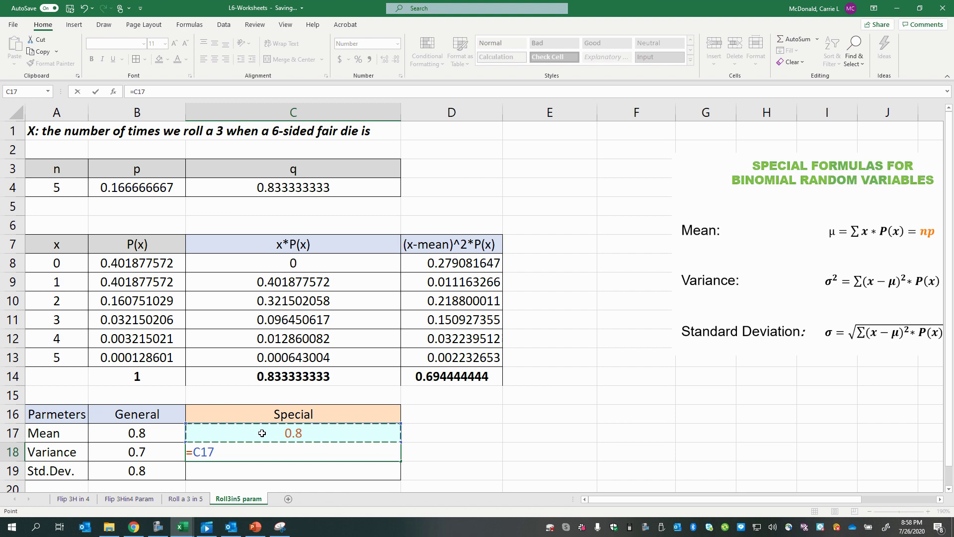
{"action": "type", "text": "*"}
{"action": "left_click", "coordinate": [317, 187]}
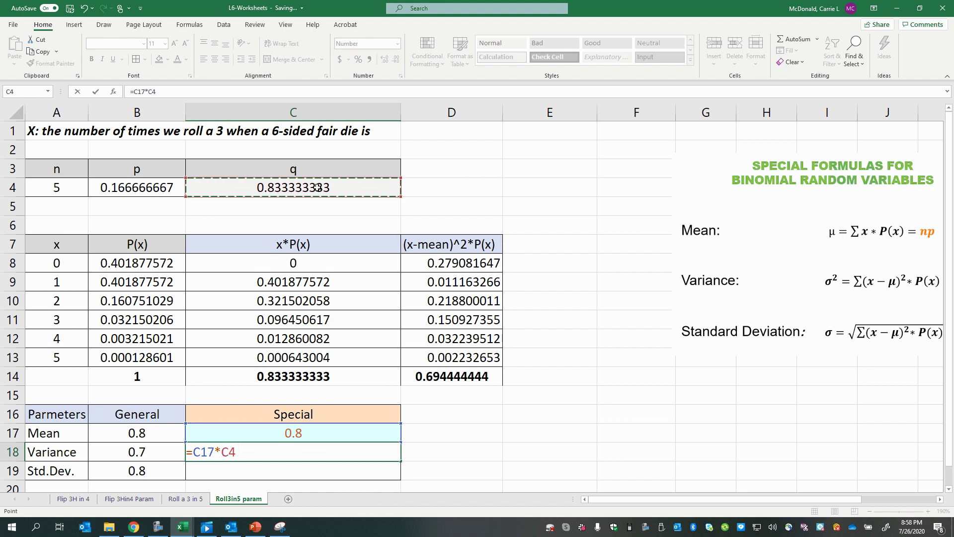
{"action": "key", "text": "Return"}
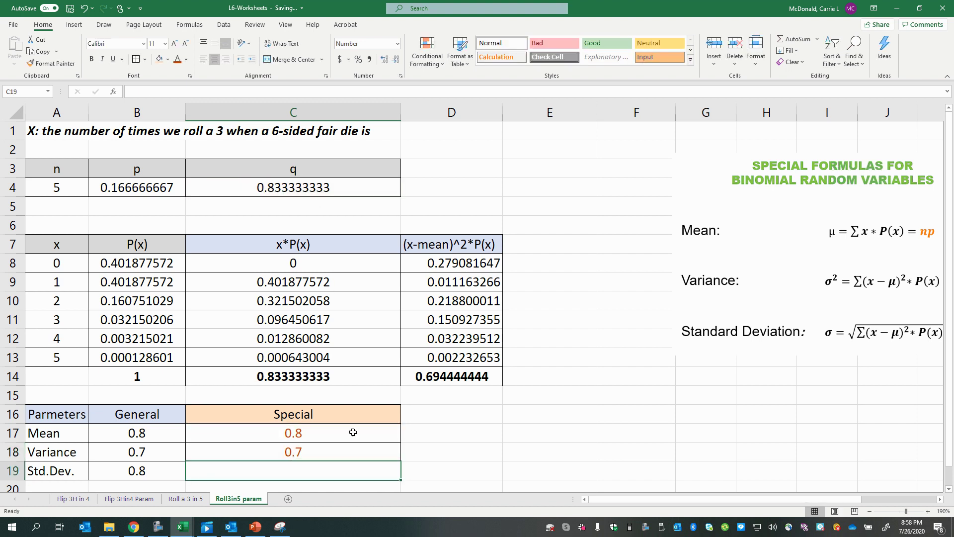
Step: Enter =SQRT(C18) in C19 and select B17:C19 to compare General and Special results
{"action": "type", "text": "=sqt"}
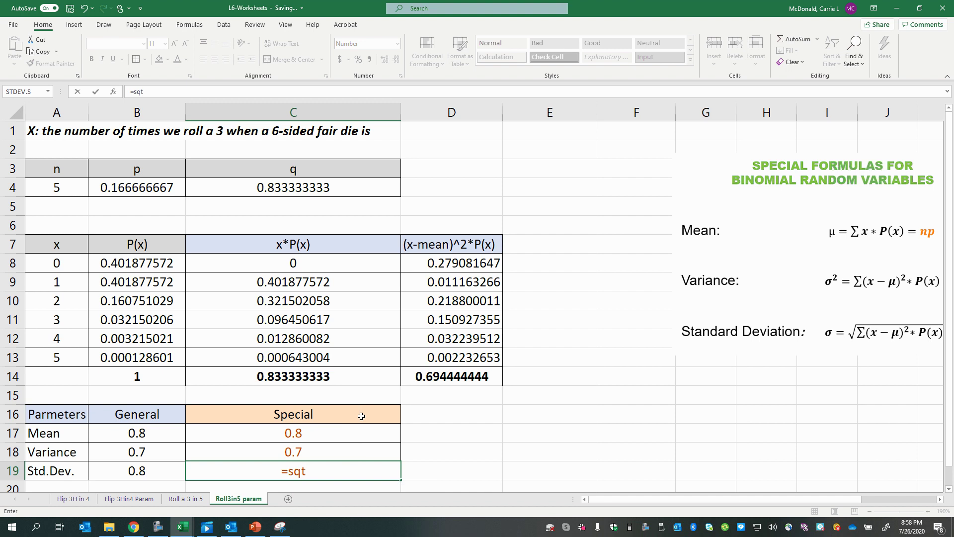
{"action": "key", "text": "BackSpace"}
{"action": "type", "text": "rt("}
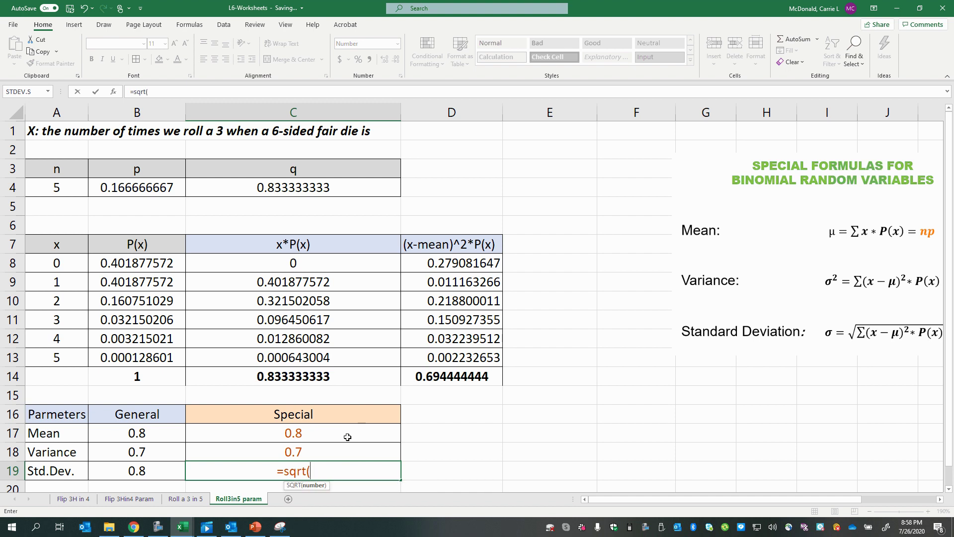
{"action": "left_click", "coordinate": [351, 445]}
{"action": "key", "text": "Return"}
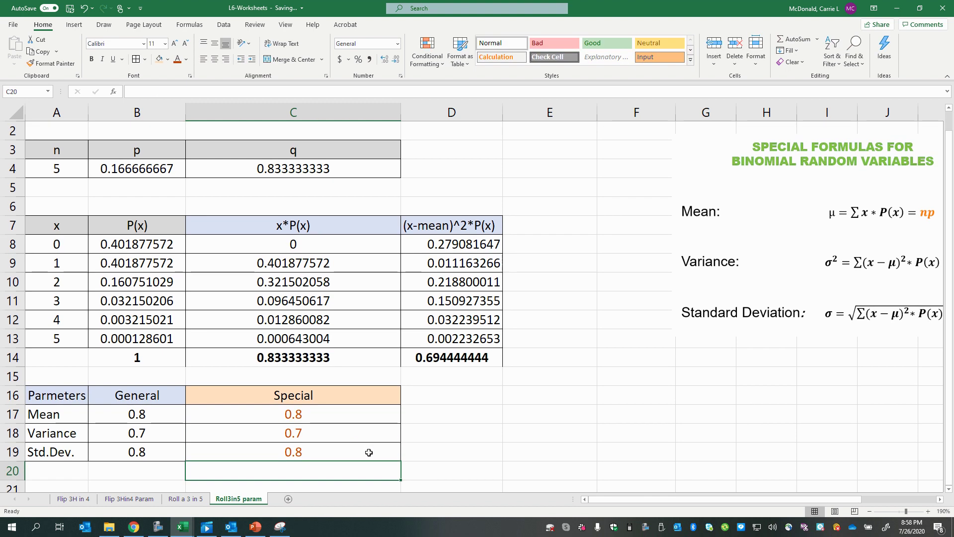
{"action": "left_click_drag", "start_coordinate": [138, 415], "coordinate": [239, 454]}
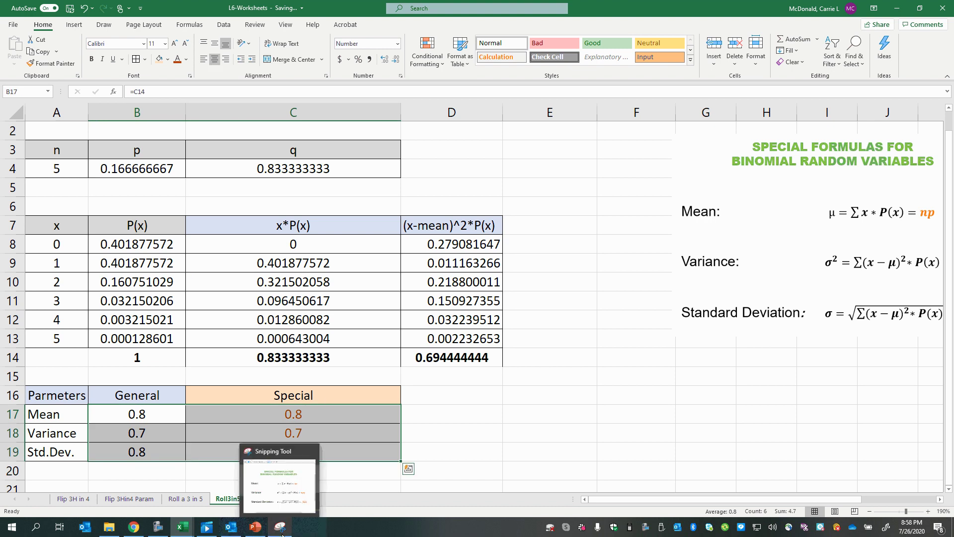
{"action": "left_click", "coordinate": [158, 528]}
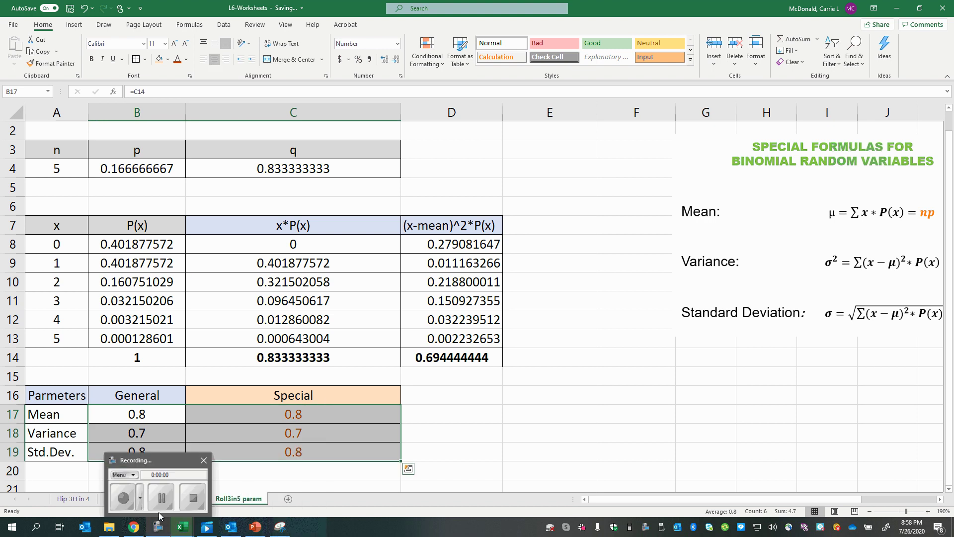